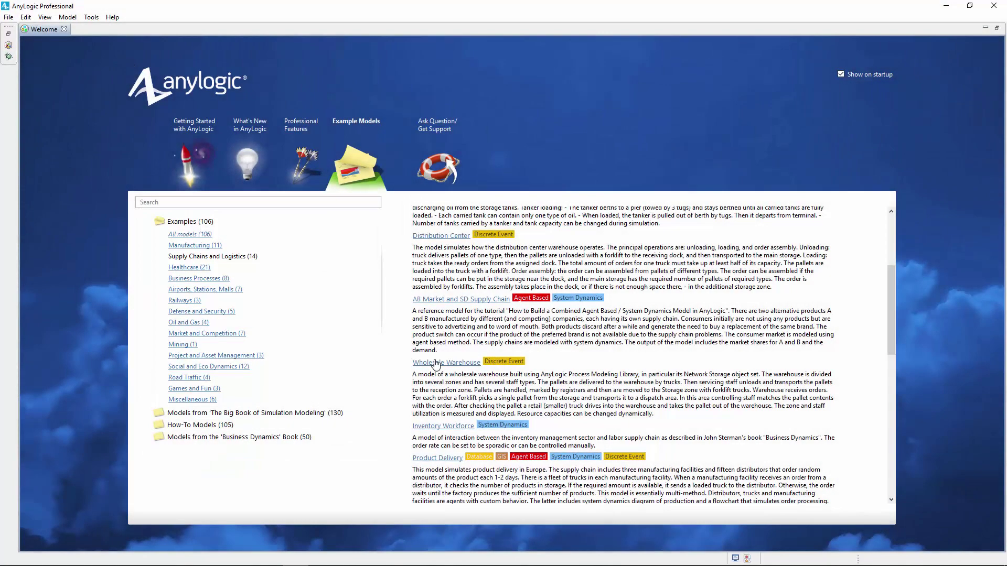
Open the Wholesale Warehouse example and expand Main and its Agents folder in the Projects tree
{"action": "left_click", "coordinate": [434, 363]}
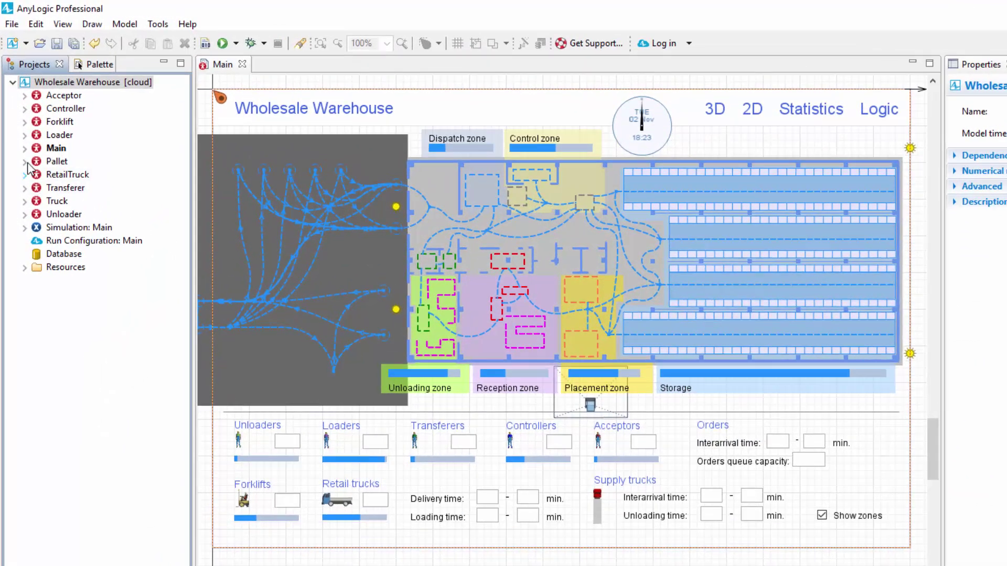
{"action": "left_click", "coordinate": [24, 149]}
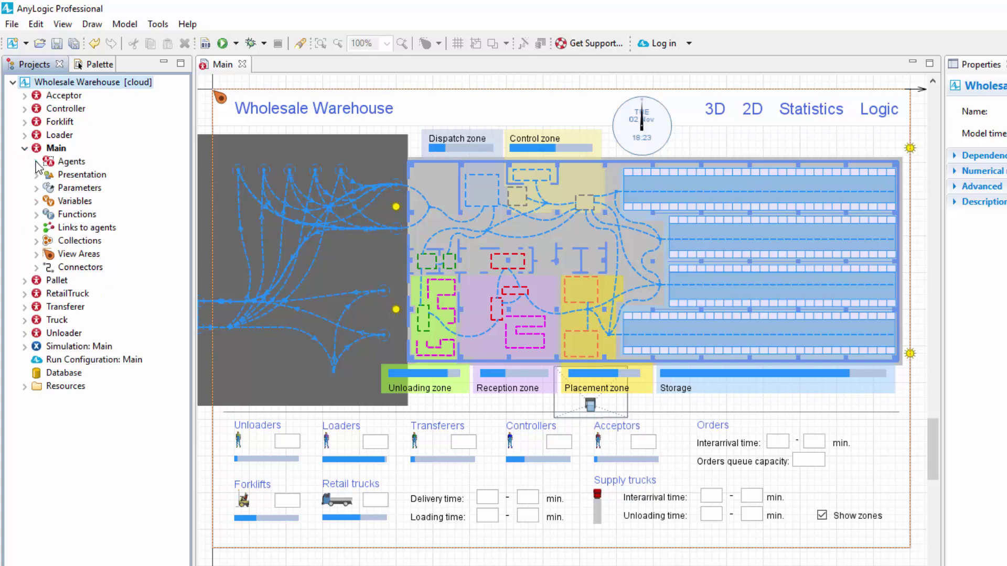
{"action": "left_click", "coordinate": [37, 162]}
{"action": "double_click", "coordinate": [111, 254]}
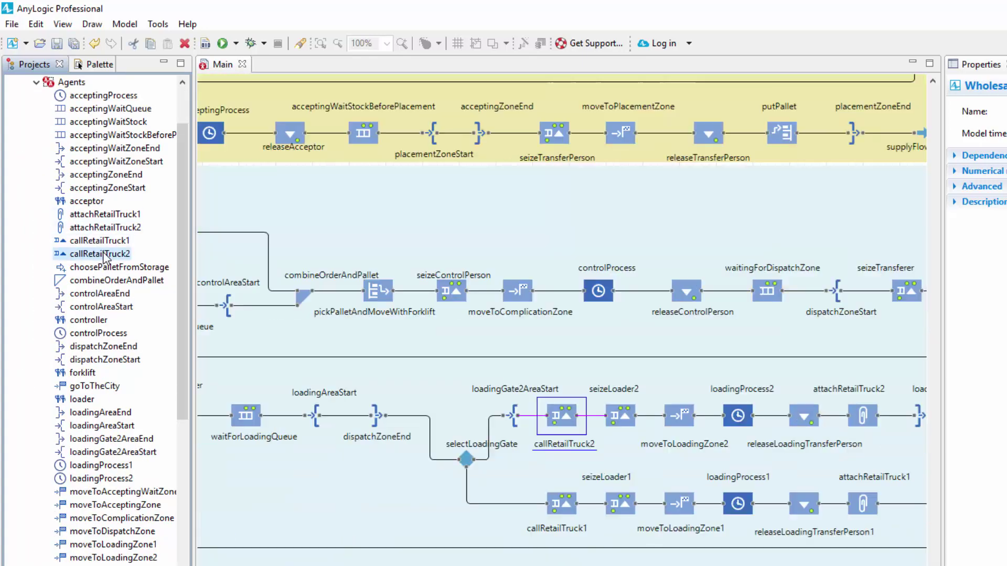
{"action": "left_click_drag", "start_coordinate": [436, 401], "coordinate": [334, 324]}
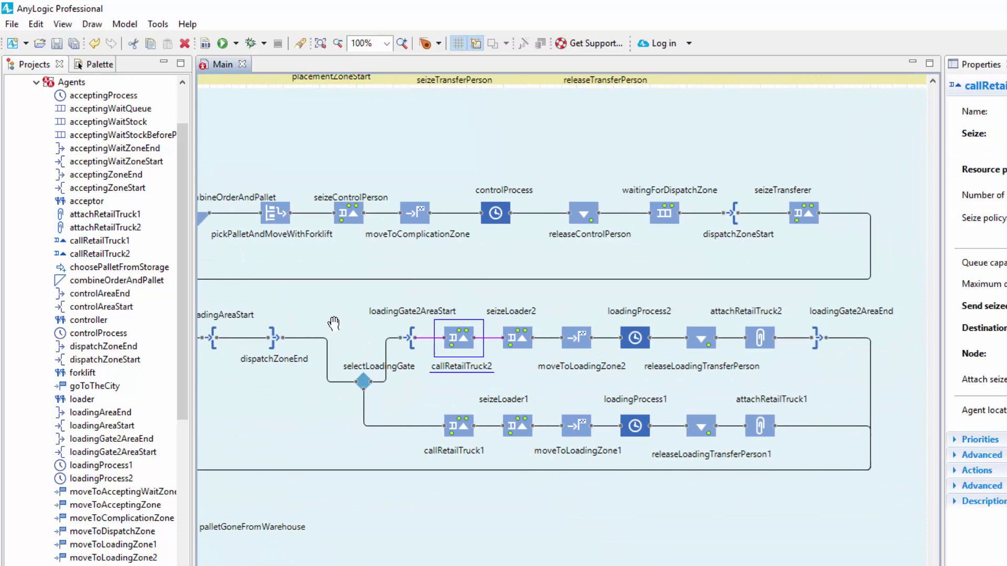
{"action": "left_click", "coordinate": [334, 324]}
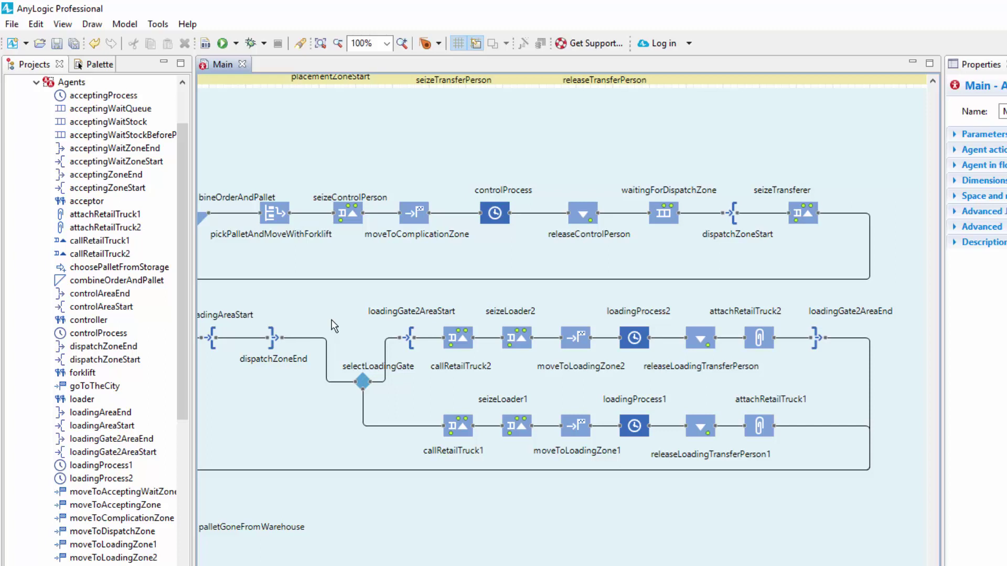
Collapse the four lower-branch loading blocks into a new flowchart block type named LoadPallets
{"action": "left_click_drag", "start_coordinate": [482, 385], "coordinate": [728, 470]}
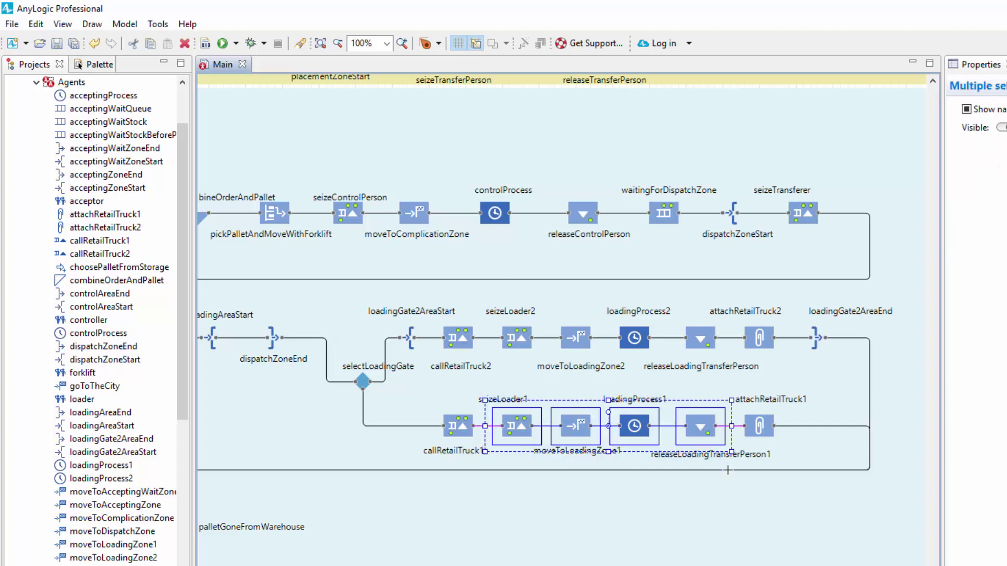
{"action": "right_click", "coordinate": [696, 429]}
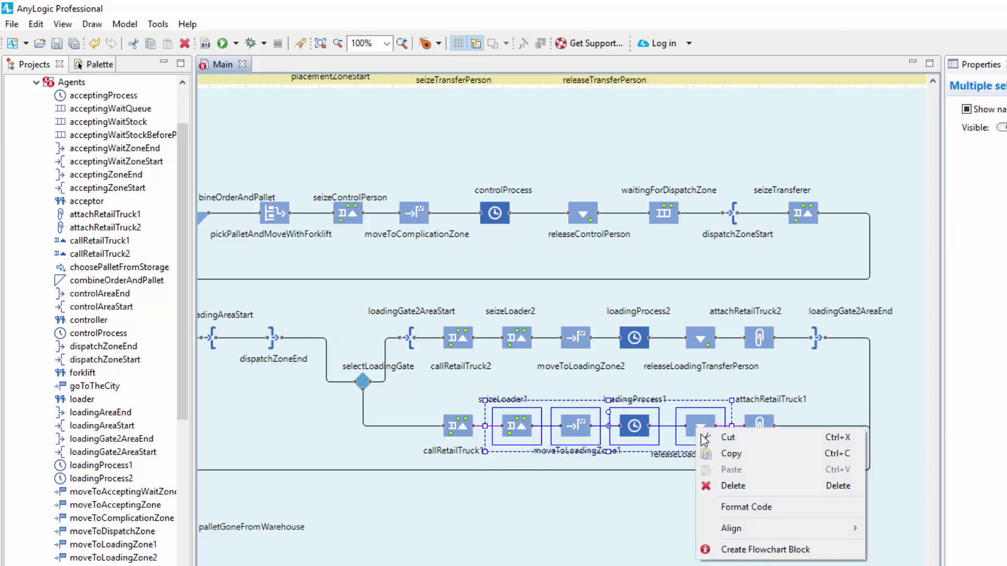
{"action": "left_click", "coordinate": [755, 550]}
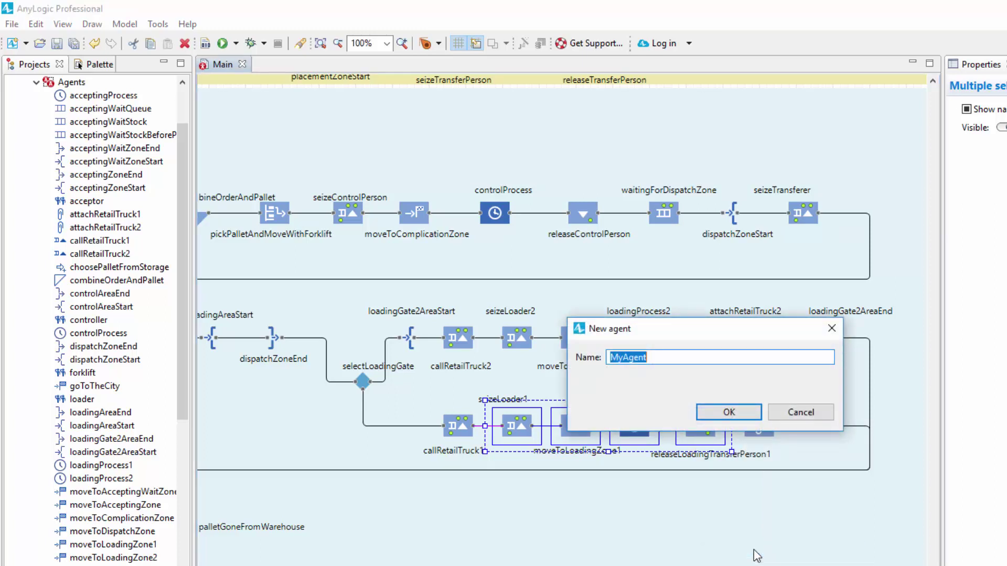
{"action": "type", "text": "LoadPallets"}
{"action": "left_click", "coordinate": [756, 416]}
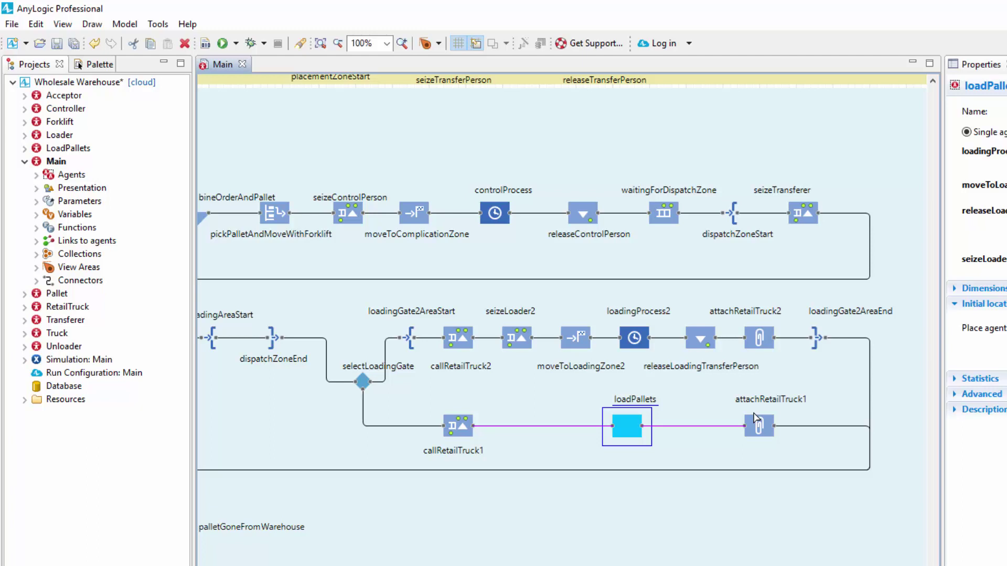
Open the LoadPallets agent type's diagram from the loadPallets block on Main
{"action": "left_click", "coordinate": [631, 428]}
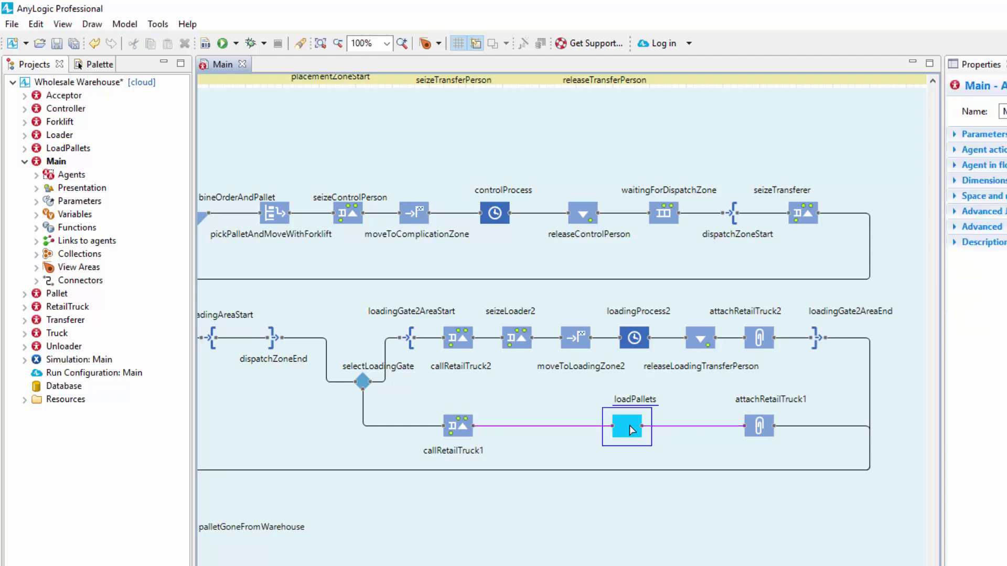
{"action": "double_click", "coordinate": [629, 426]}
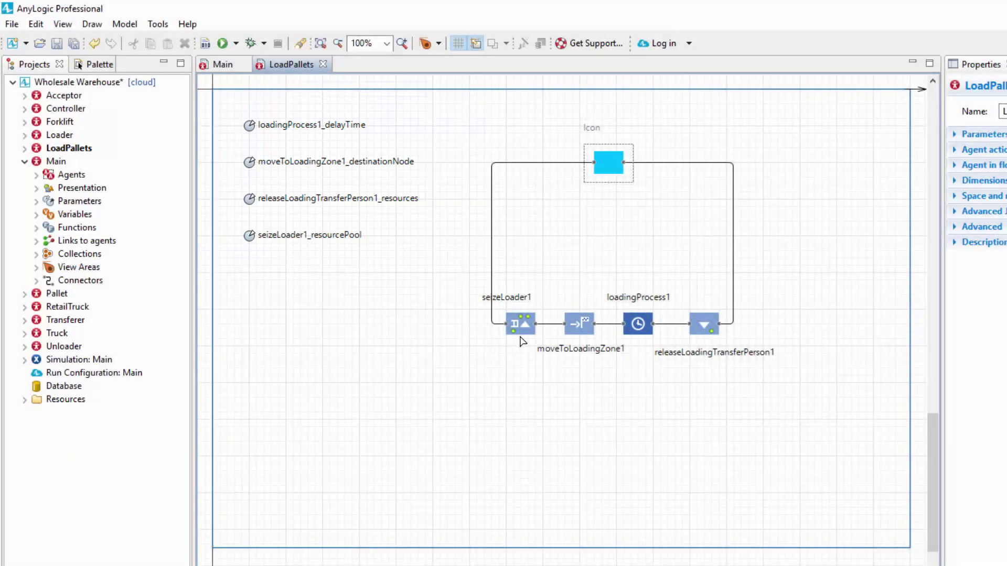
Change the seizeLoader1_resourcePool parameter's value-editor label to 'Seized resource'
{"action": "left_click", "coordinate": [524, 332]}
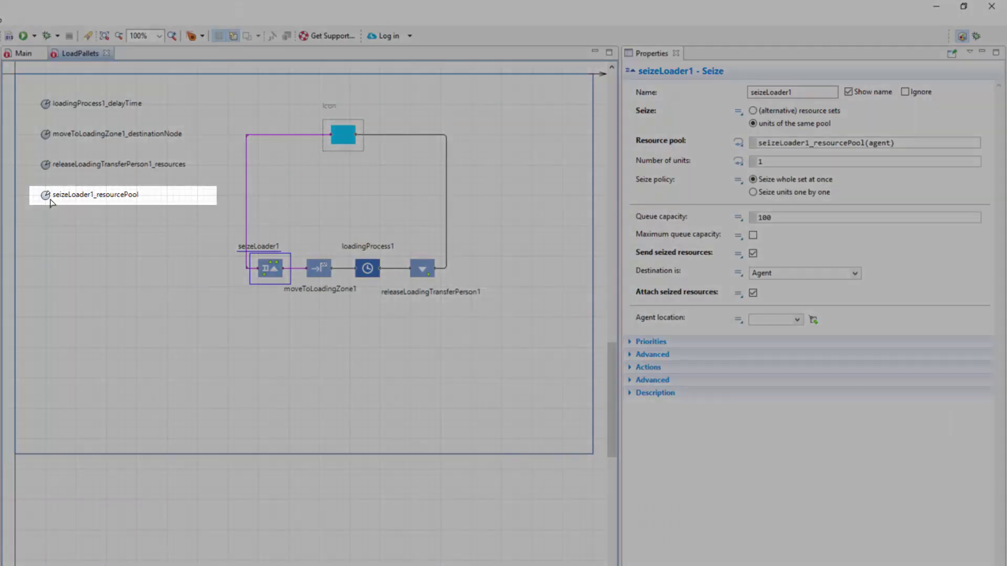
{"action": "left_click", "coordinate": [49, 198]}
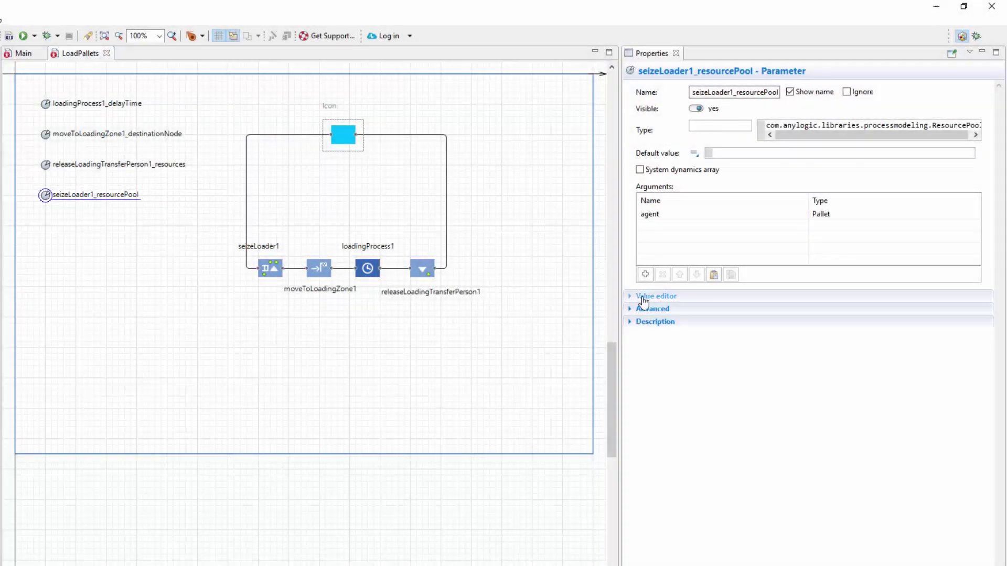
{"action": "left_click", "coordinate": [637, 295]}
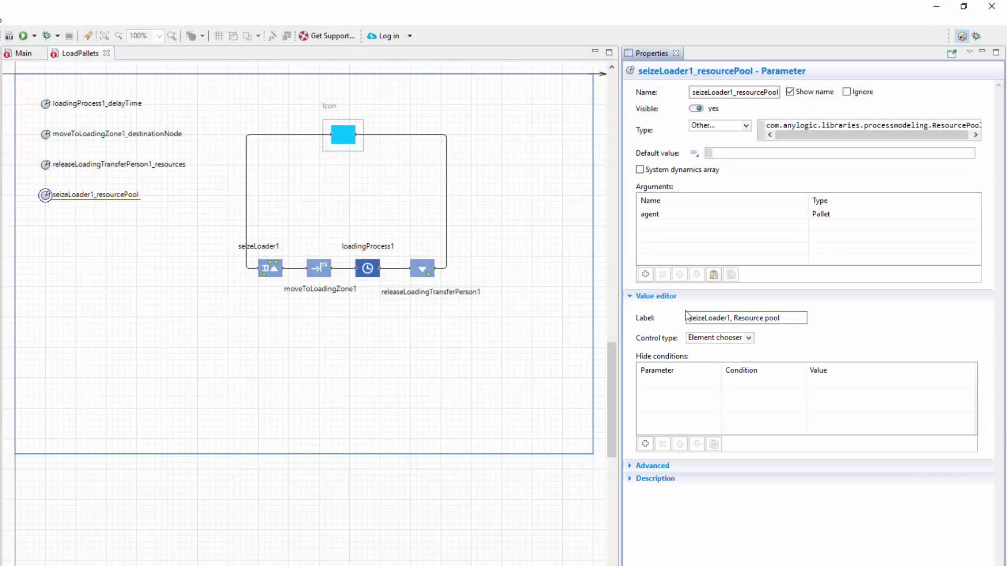
{"action": "left_click", "coordinate": [786, 319]}
{"action": "left_click_drag", "start_coordinate": [786, 318], "coordinate": [680, 319]}
{"action": "type", "text": "Seized resource"}
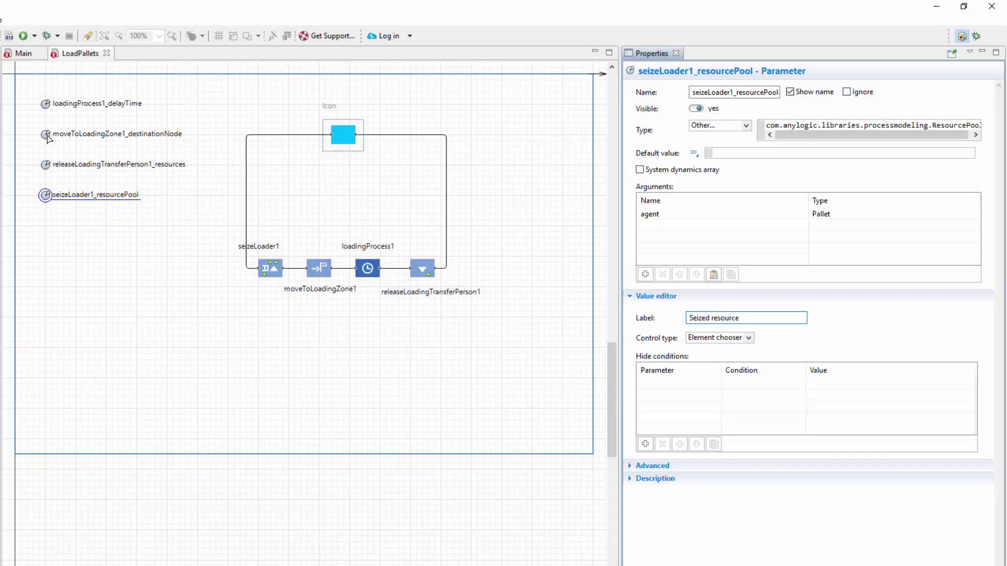
Relabel the moveToLoadingZone1_destinationNode parameter's value editor as 'Loading zone'
{"action": "left_click", "coordinate": [47, 136]}
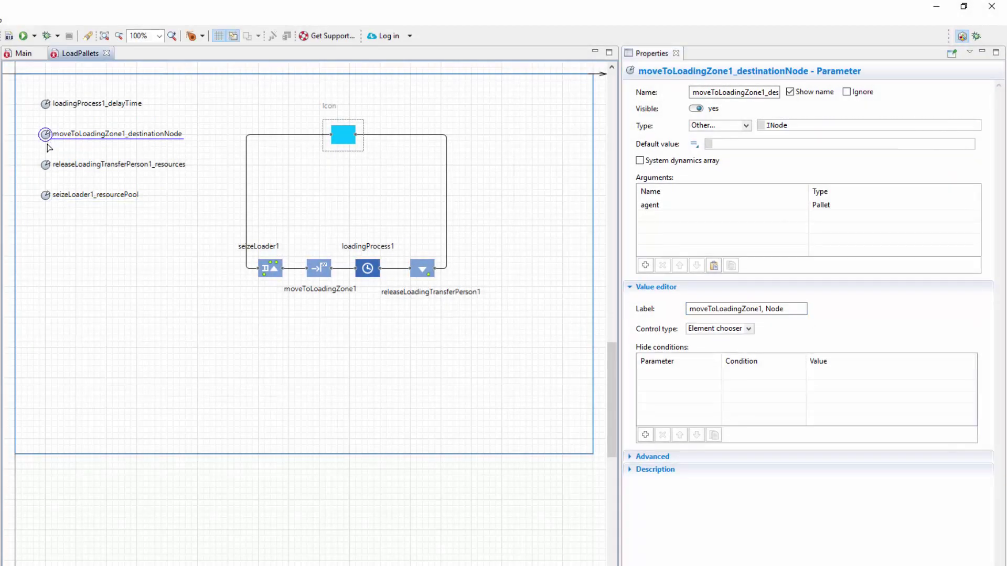
{"action": "left_click", "coordinate": [773, 311]}
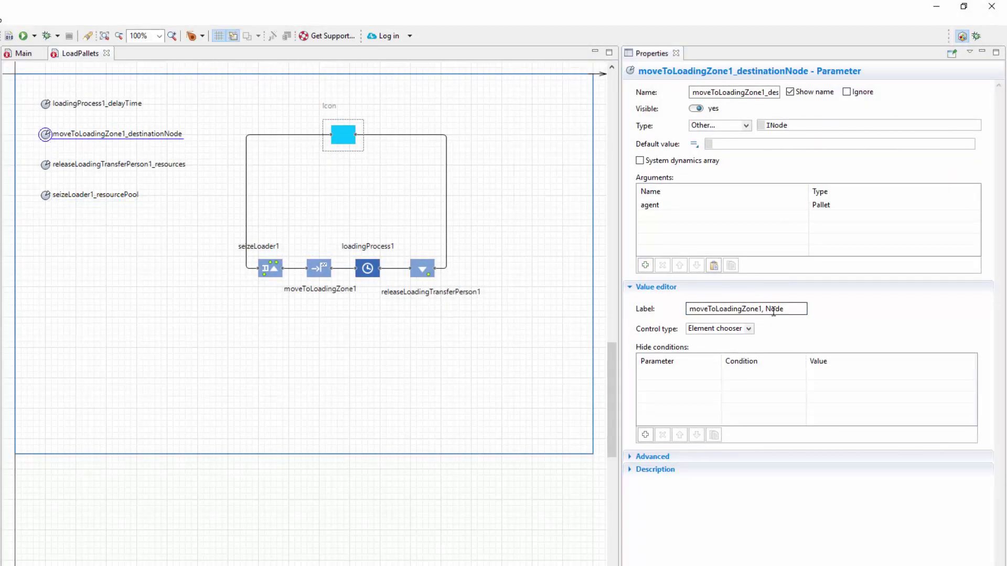
{"action": "key", "text": "ctrl+a"}
{"action": "type", "text": "Loading zon"}
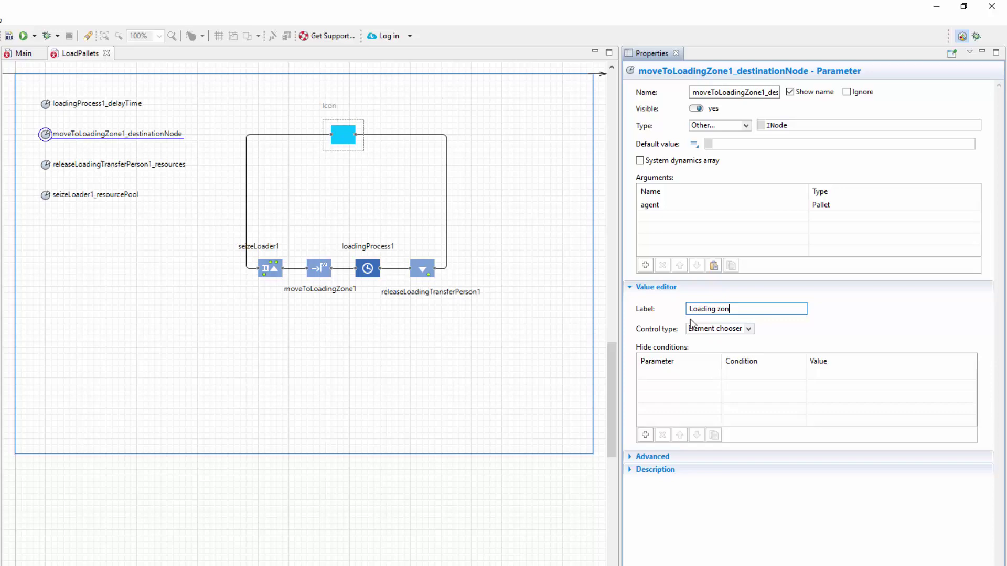
{"action": "type", "text": "e"}
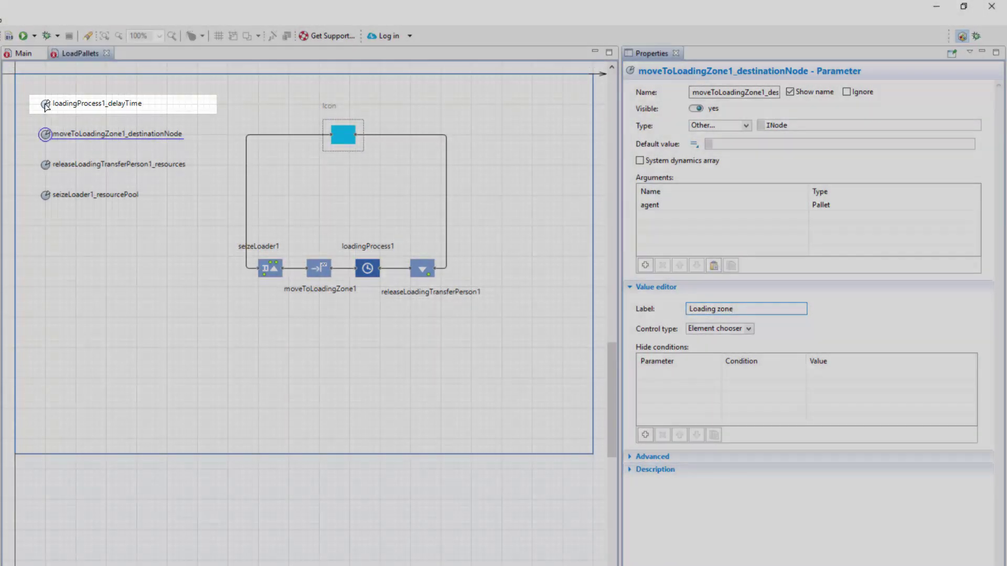
Relabel the loadingProcess1_delayTime parameter's value editor as 'Loading time'
{"action": "left_click", "coordinate": [46, 105]}
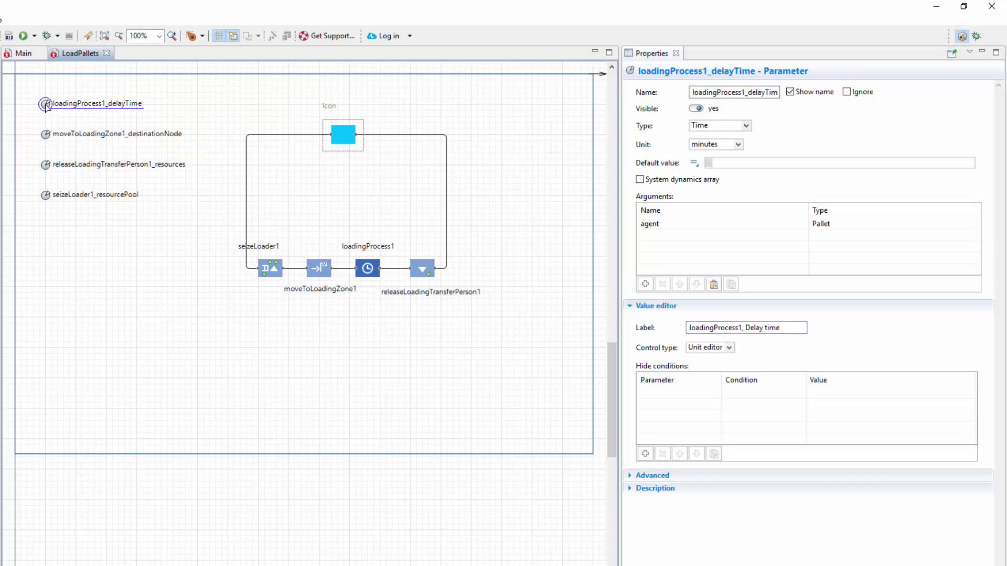
{"action": "left_click", "coordinate": [687, 328]}
{"action": "triple_click", "coordinate": [687, 330]}
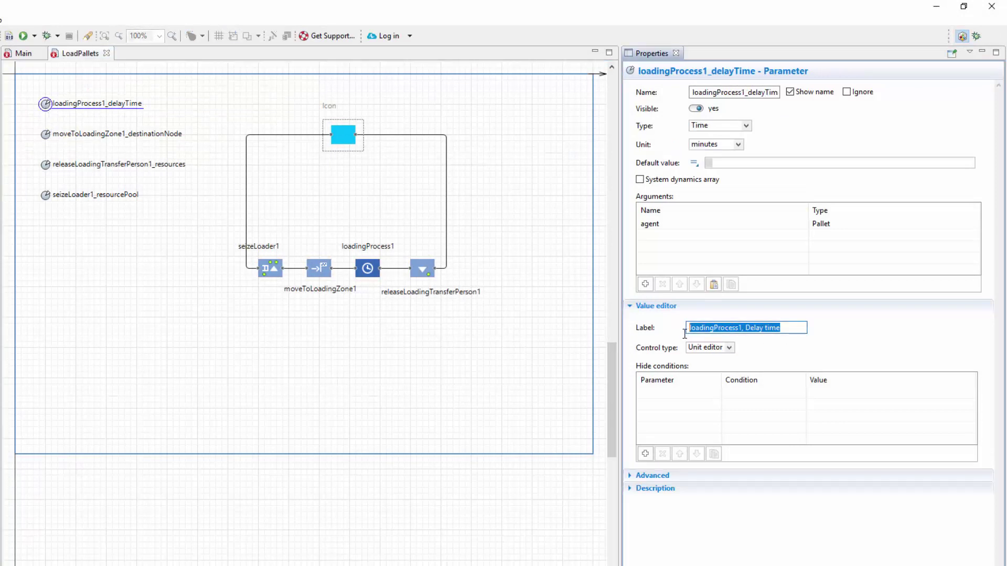
{"action": "type", "text": "Loading time"}
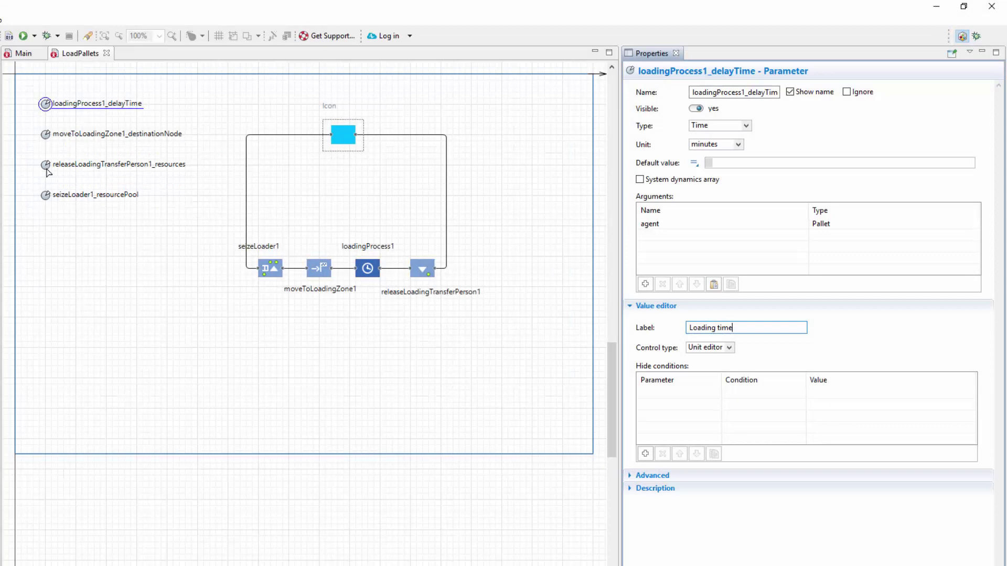
{"action": "left_click", "coordinate": [46, 168]}
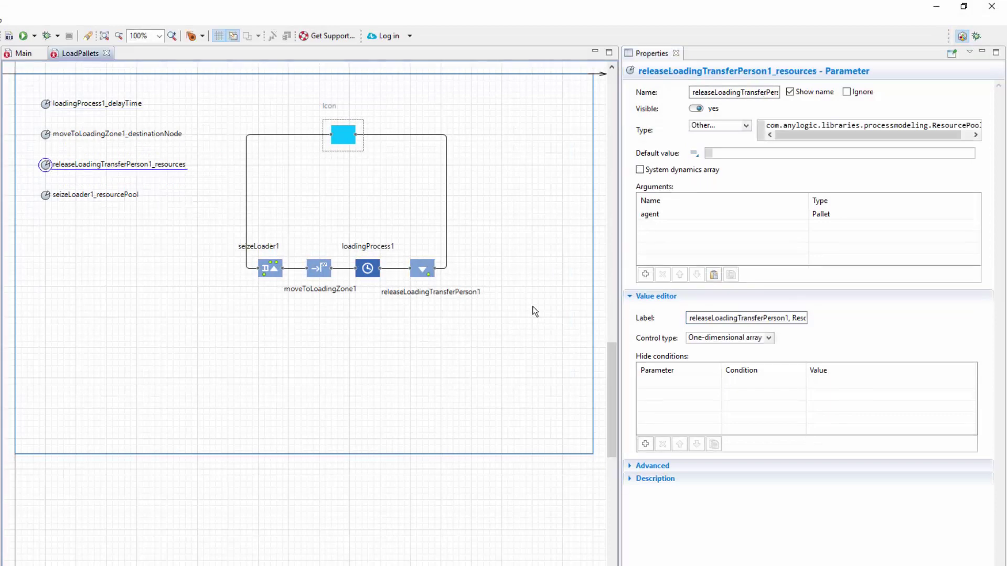
Label releaseLoadingTransferPerson1_resources 'Released resources' and show the Presentation palette
{"action": "triple_click", "coordinate": [689, 319]}
{"action": "type", "text": "Release"}
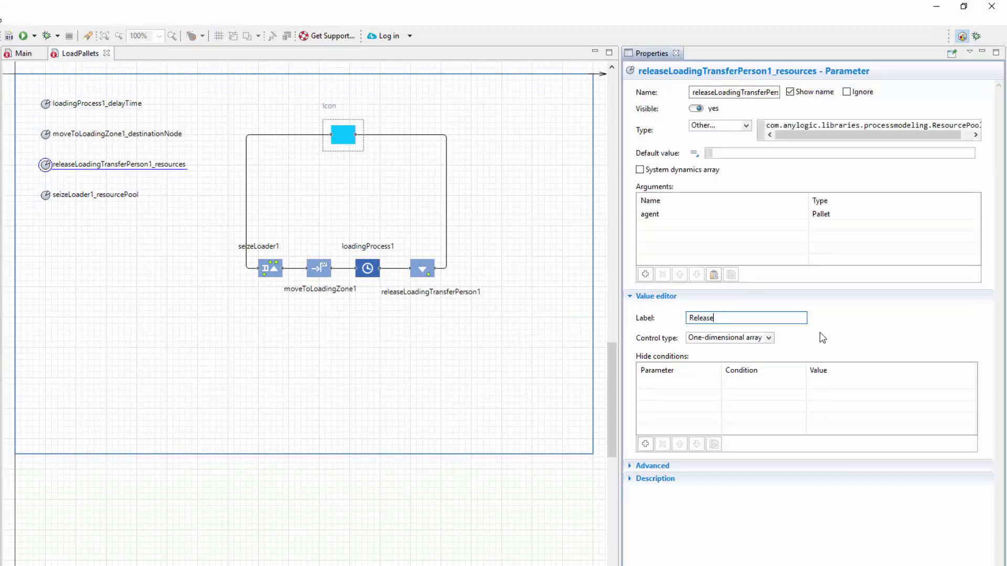
{"action": "type", "text": "d resources"}
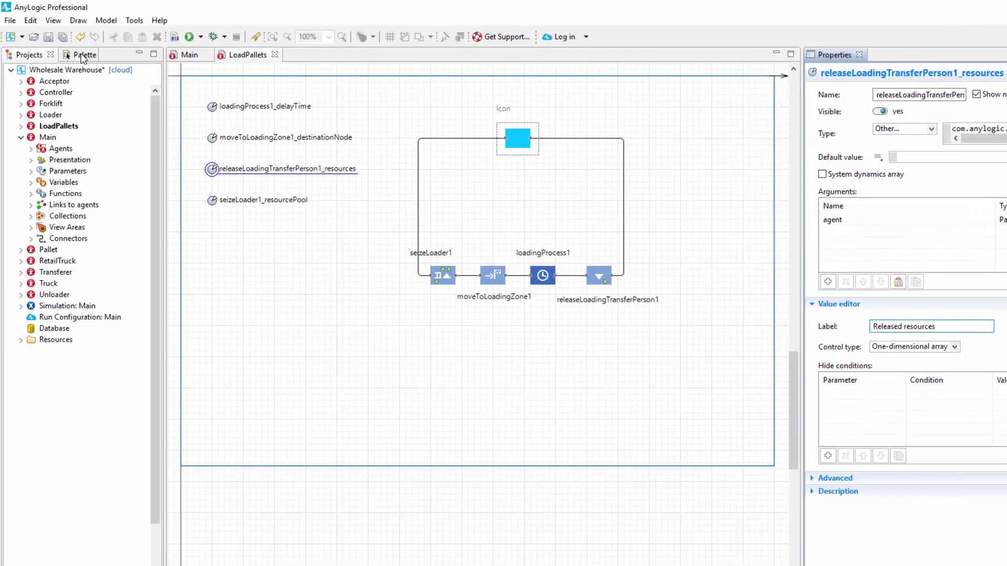
{"action": "left_click", "coordinate": [82, 56]}
{"action": "left_click", "coordinate": [13, 229]}
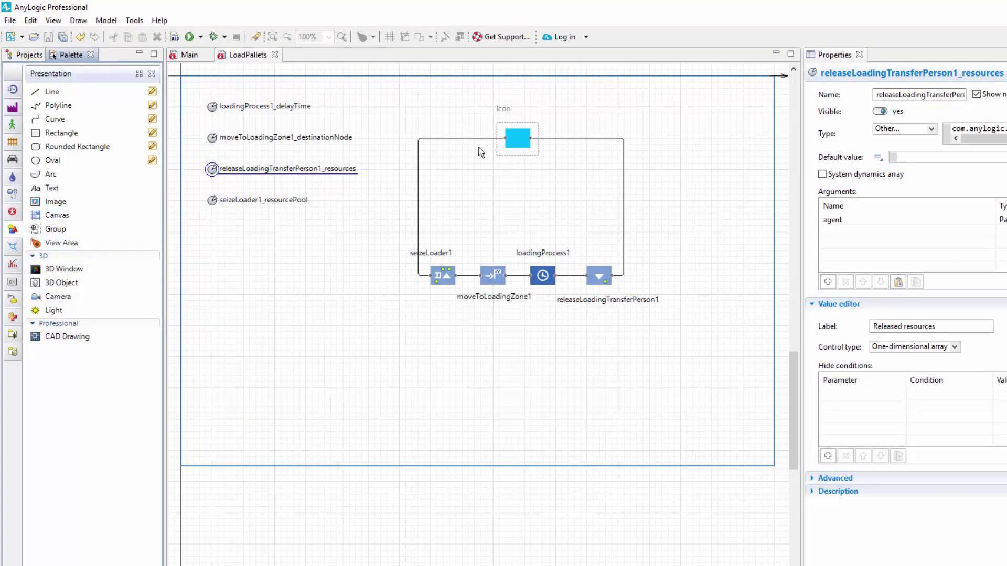
Replace the cyan icon rectangle with a forklift_icon_small image
{"action": "left_click", "coordinate": [513, 139]}
{"action": "key", "text": "Delete"}
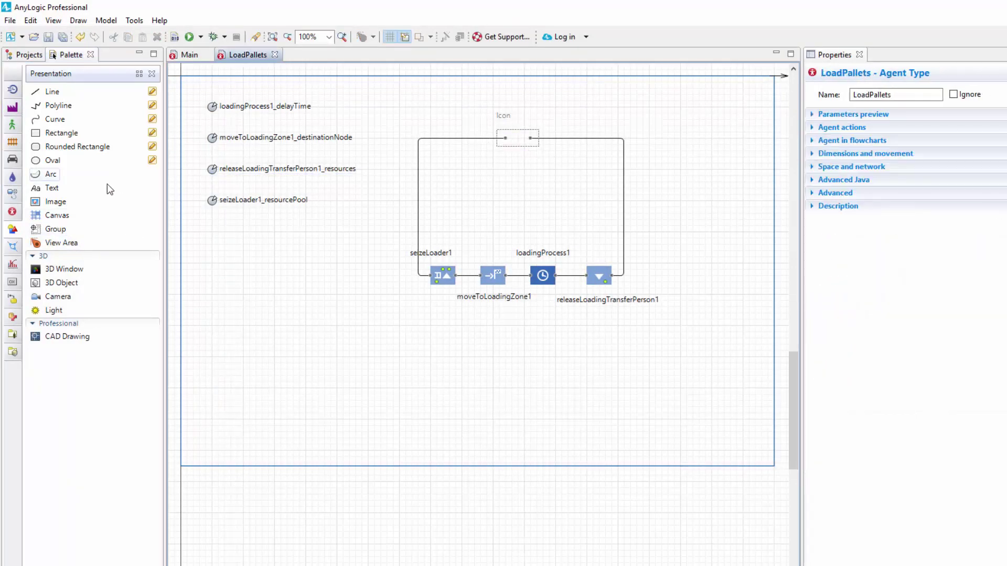
{"action": "left_click_drag", "start_coordinate": [53, 203], "coordinate": [503, 124]}
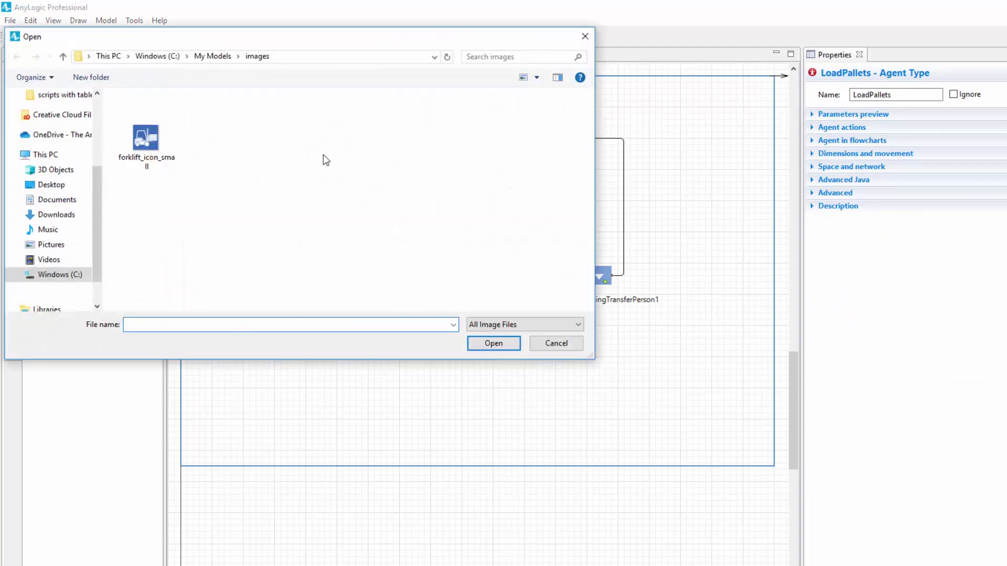
{"action": "left_click", "coordinate": [150, 147]}
{"action": "left_click", "coordinate": [488, 340]}
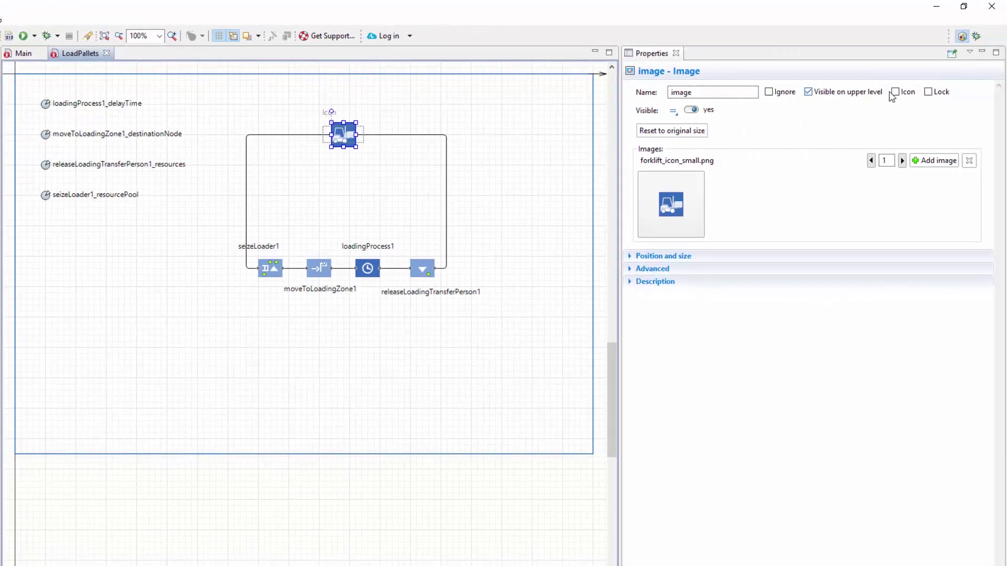
Make the forklift image part of the icon with on-click code 'return true;'
{"action": "left_click", "coordinate": [894, 93]}
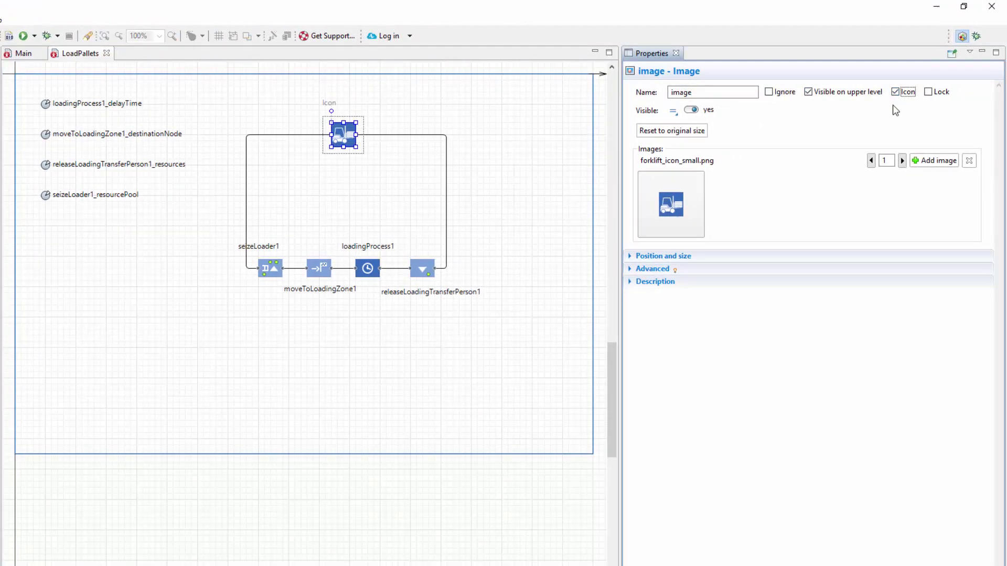
{"action": "left_click", "coordinate": [654, 269]}
{"action": "left_click", "coordinate": [704, 340]}
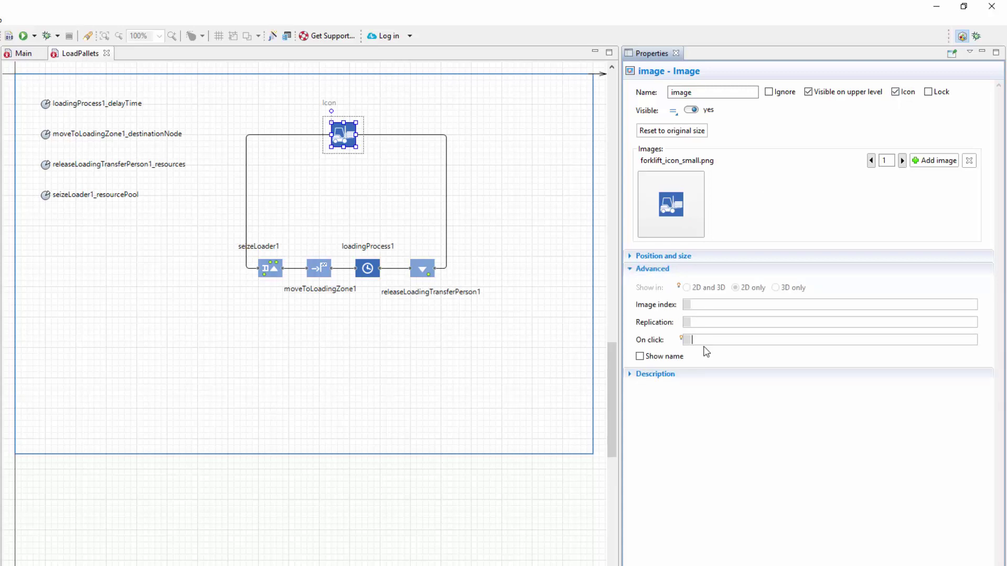
{"action": "type", "text": "return true;"}
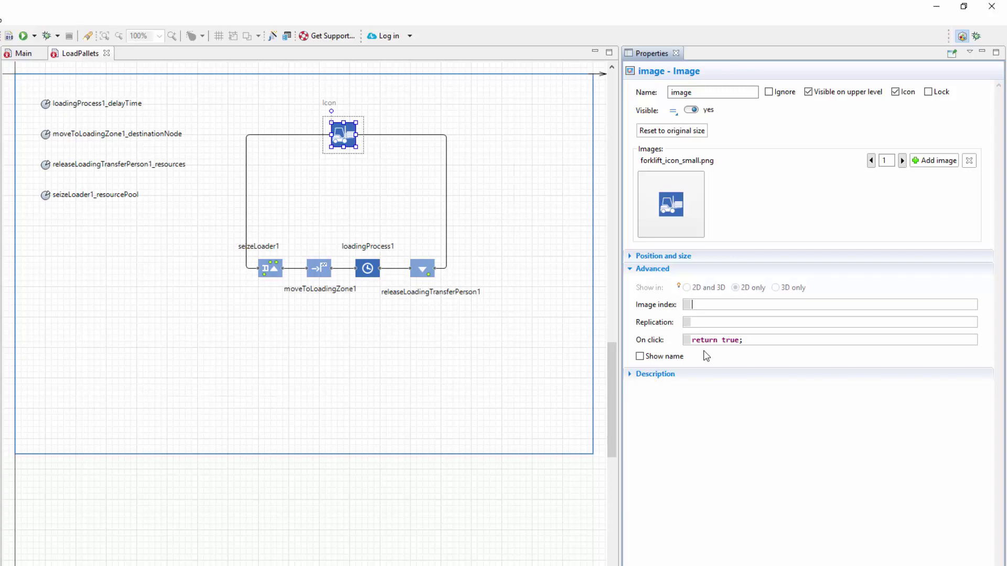
Place two text elements side by side on the forklift icon image
{"action": "left_click_drag", "start_coordinate": [51, 189], "coordinate": [506, 140]}
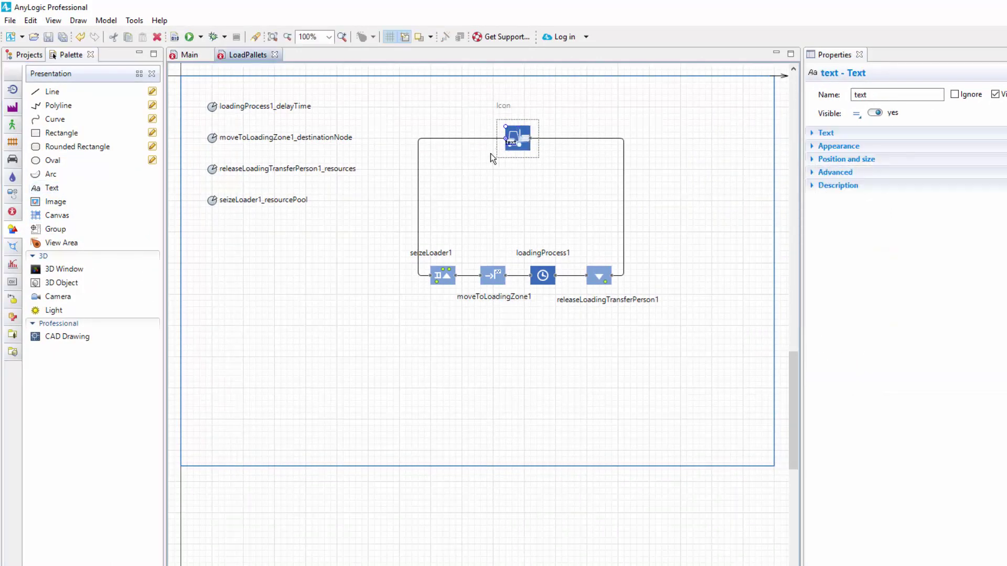
{"action": "left_click_drag", "start_coordinate": [52, 188], "coordinate": [523, 141]}
{"action": "left_click", "coordinate": [512, 145]}
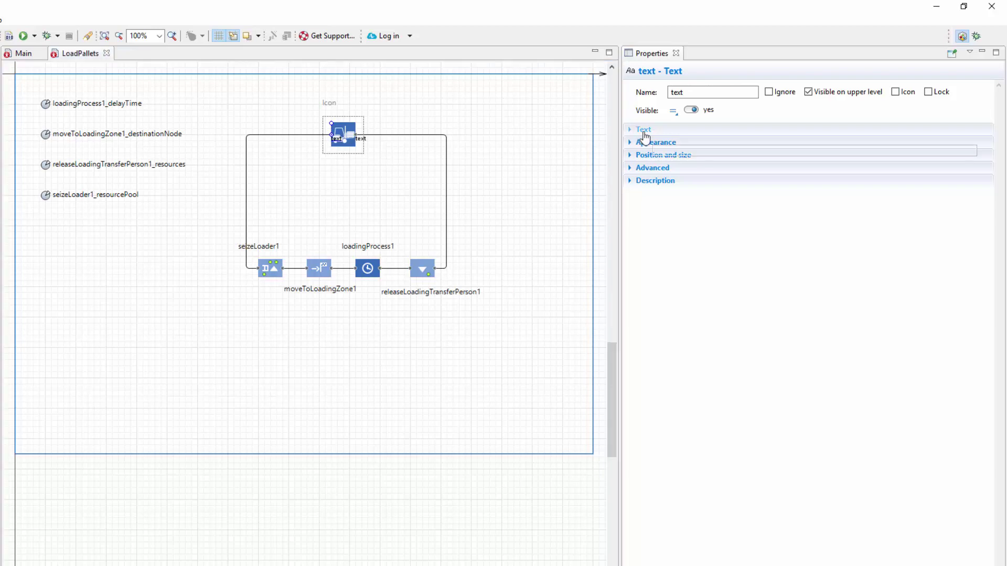
Make the left icon text show seizeLoader1.in.count() dynamically, right-aligned
{"action": "left_click", "coordinate": [631, 131]}
{"action": "double_click", "coordinate": [659, 150]}
{"action": "type", "text": "123"}
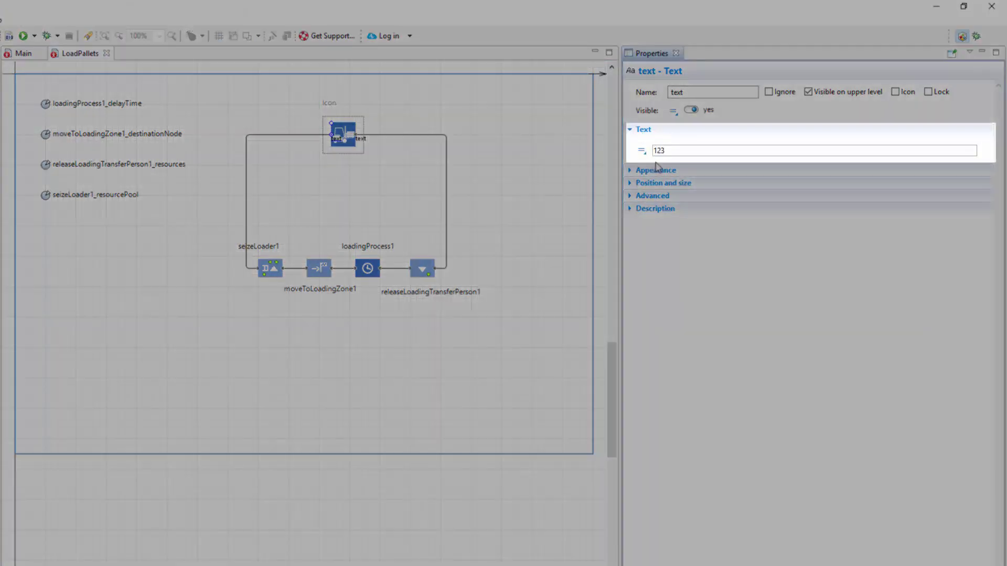
{"action": "left_click", "coordinate": [641, 151]}
{"action": "type", "text": "seizeLoader1.in.count()"}
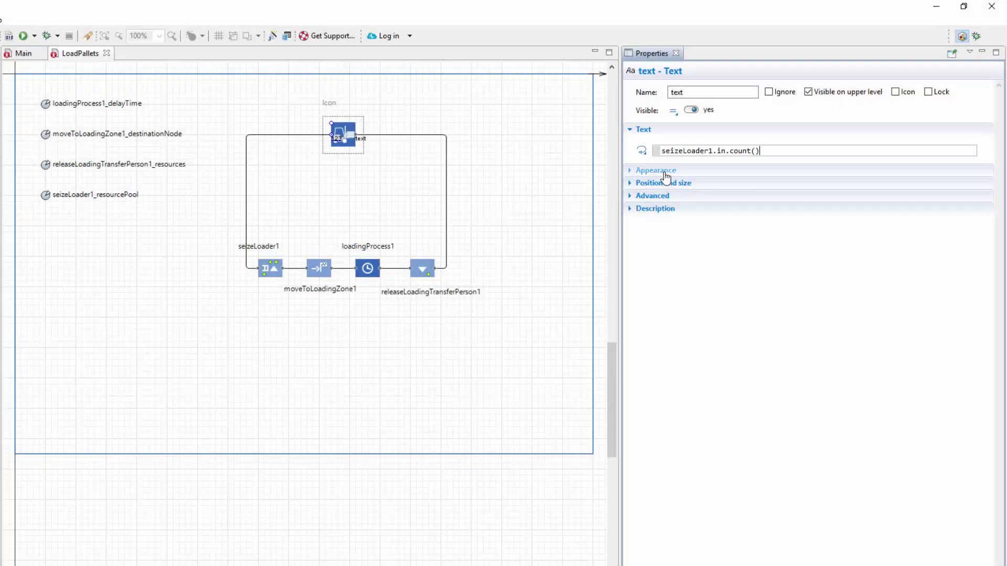
{"action": "left_click", "coordinate": [665, 172]}
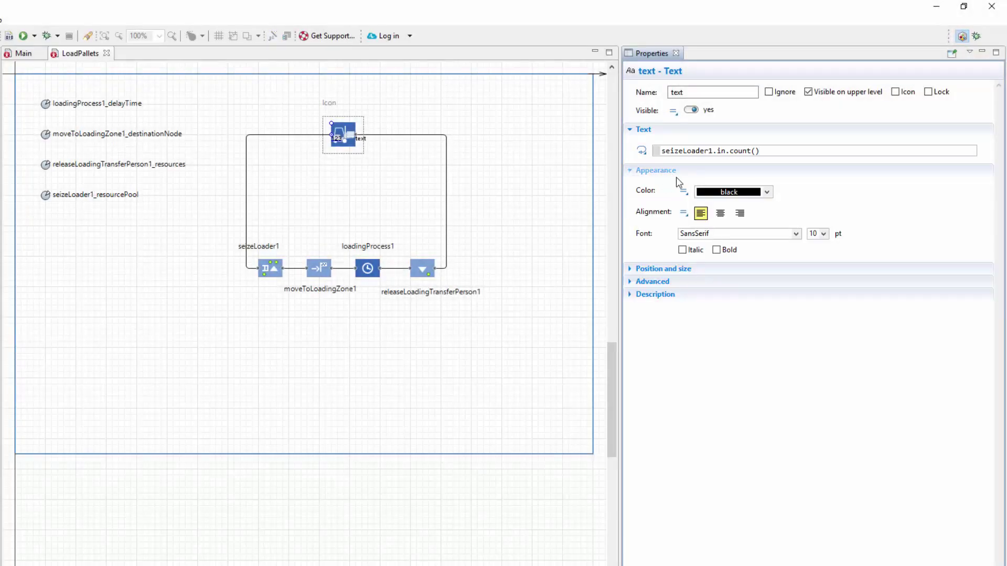
{"action": "left_click", "coordinate": [740, 213]}
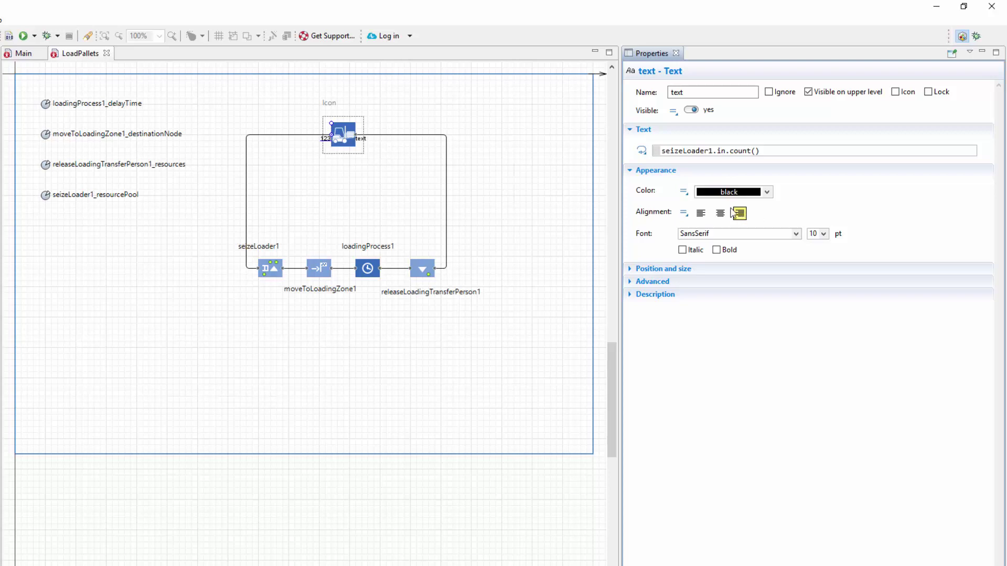
Make the right icon text show releaseLoadingTransferPerson1.out.count() dynamically
{"action": "left_click", "coordinate": [367, 143]}
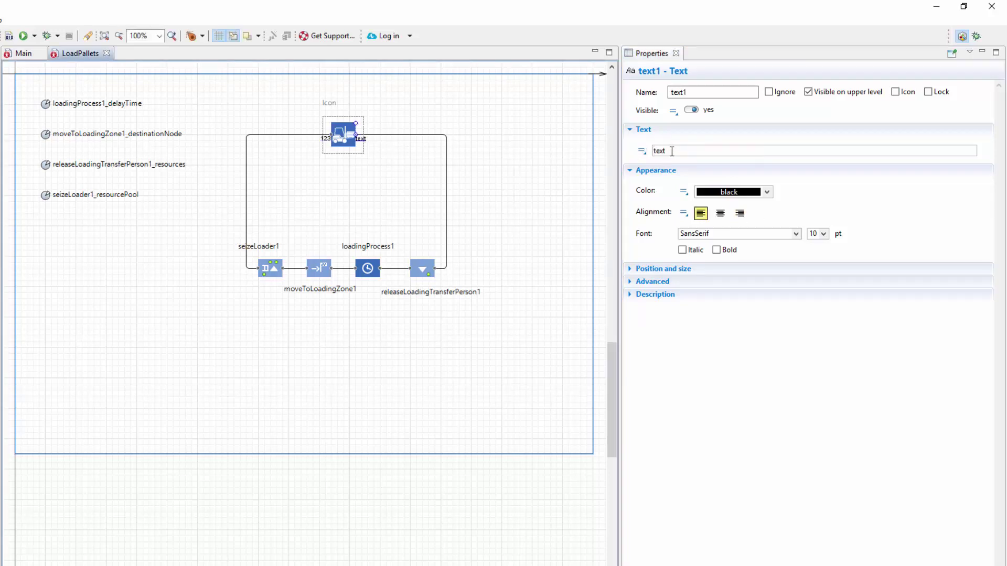
{"action": "double_click", "coordinate": [656, 156]}
{"action": "type", "text": "123"}
{"action": "left_click", "coordinate": [642, 152]}
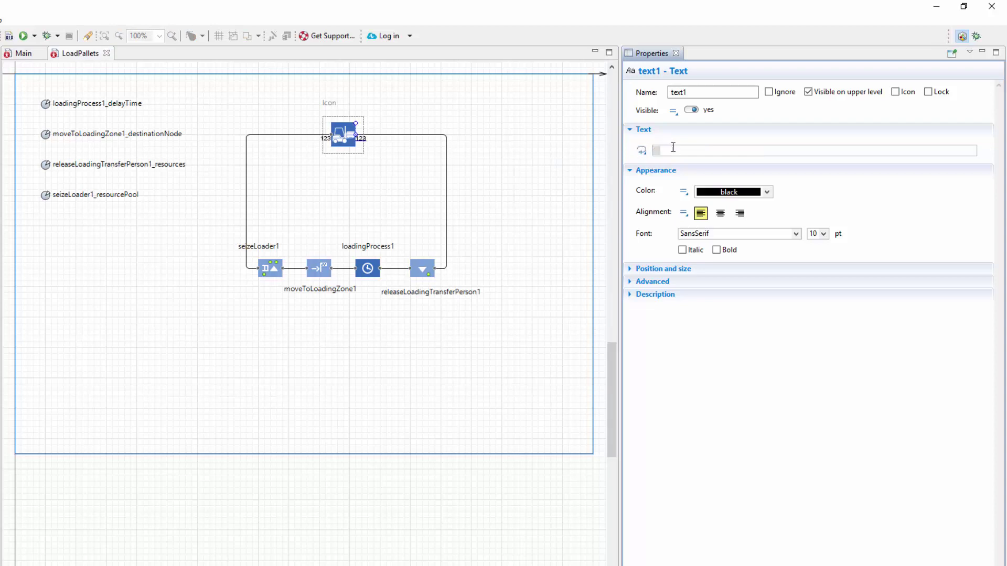
{"action": "type", "text": "releaseLoadingTransferPe"}
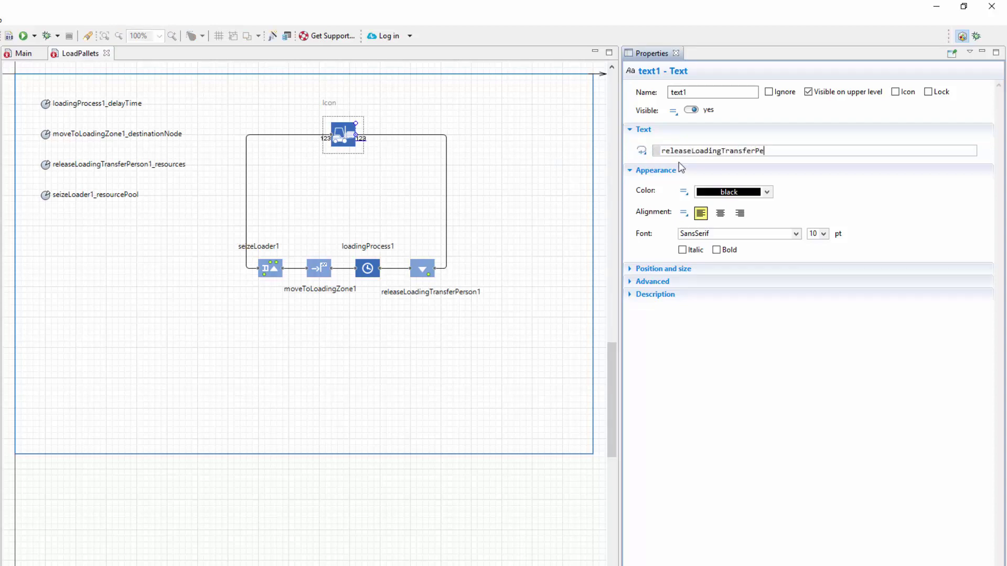
{"action": "type", "text": "rson1.out.count()"}
{"action": "left_click", "coordinate": [324, 139], "text": "shift"}
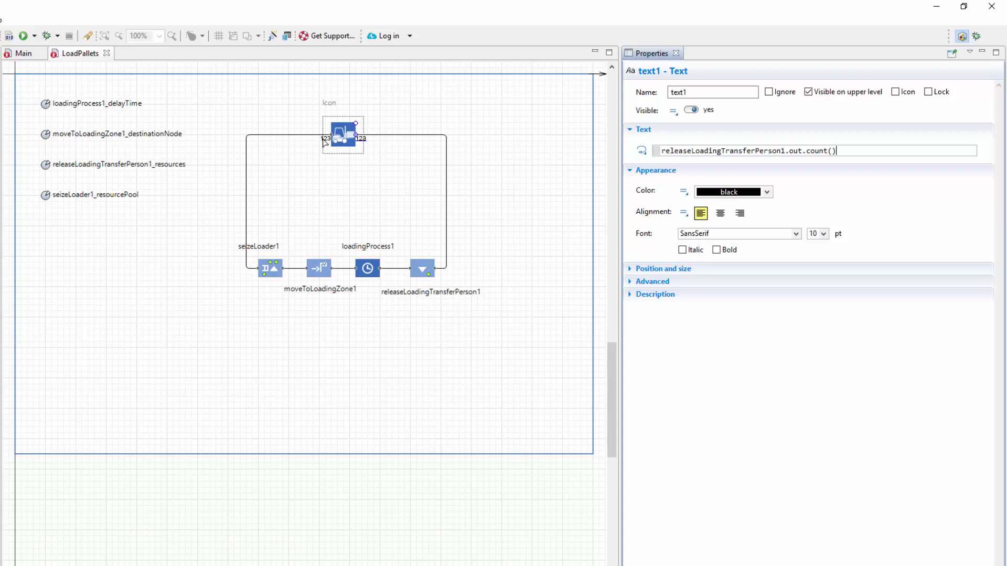
Make both count texts part of the icon, colour them blue, and return to Main
{"action": "left_click", "coordinate": [767, 91]}
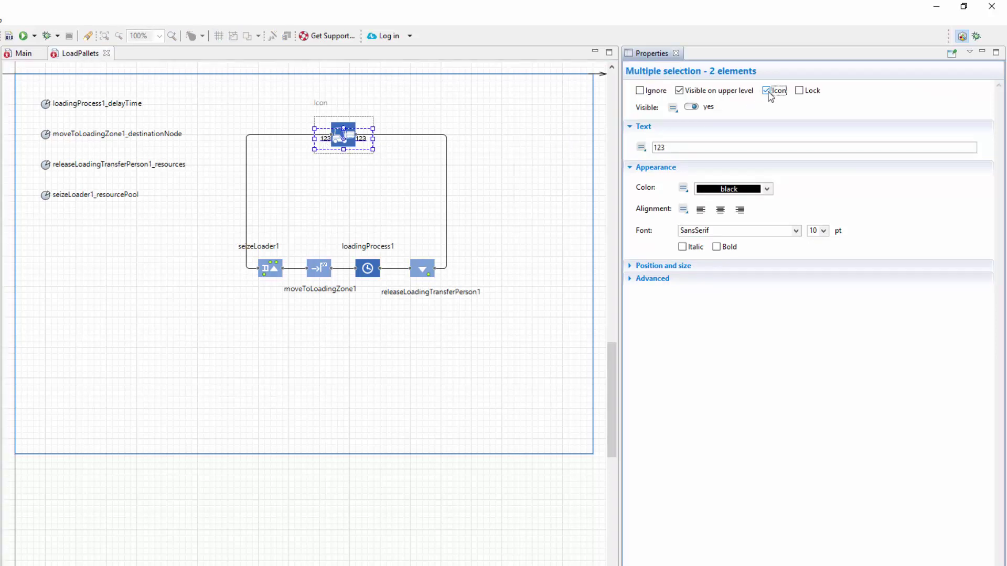
{"action": "left_click", "coordinate": [767, 189]}
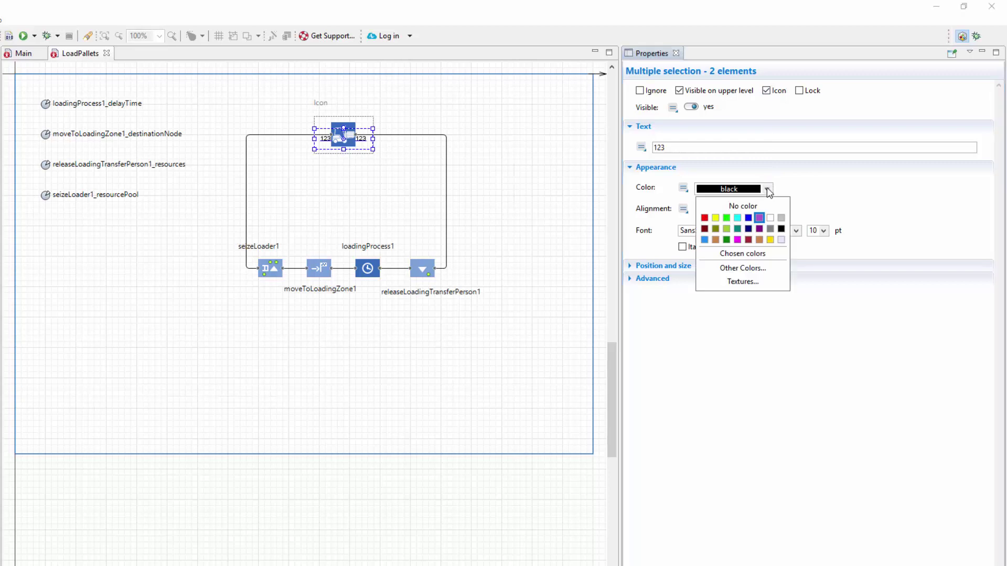
{"action": "left_click", "coordinate": [748, 218]}
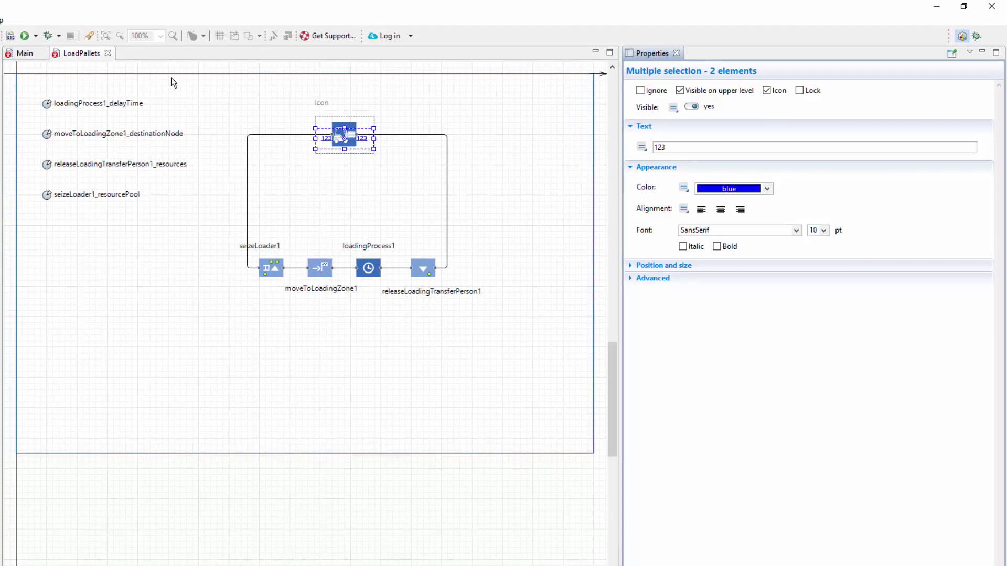
{"action": "left_click", "coordinate": [27, 55]}
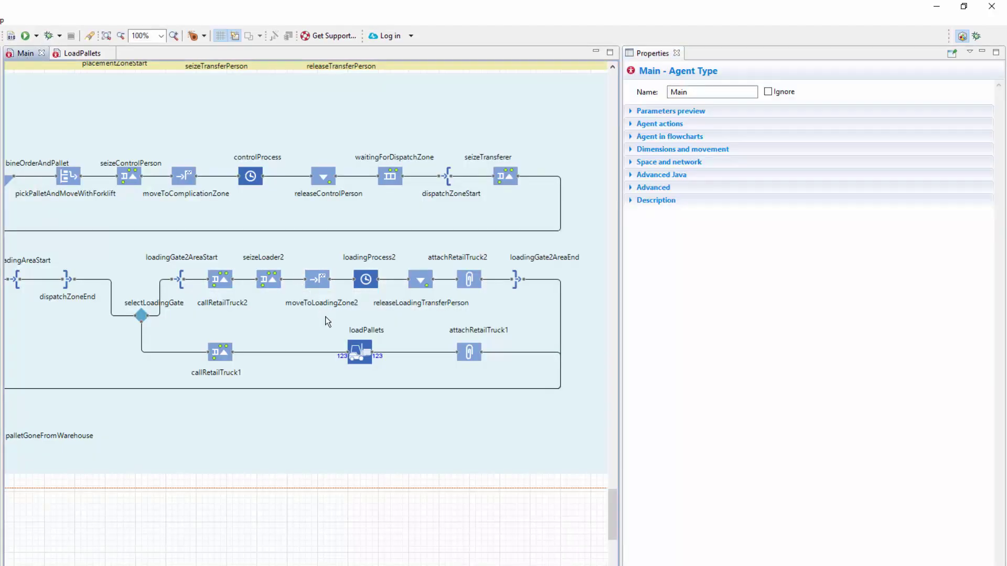
Select the loadPallets block to show its uniform loading time, loadingZone1Rect zone and loader resources
{"action": "left_click", "coordinate": [361, 348]}
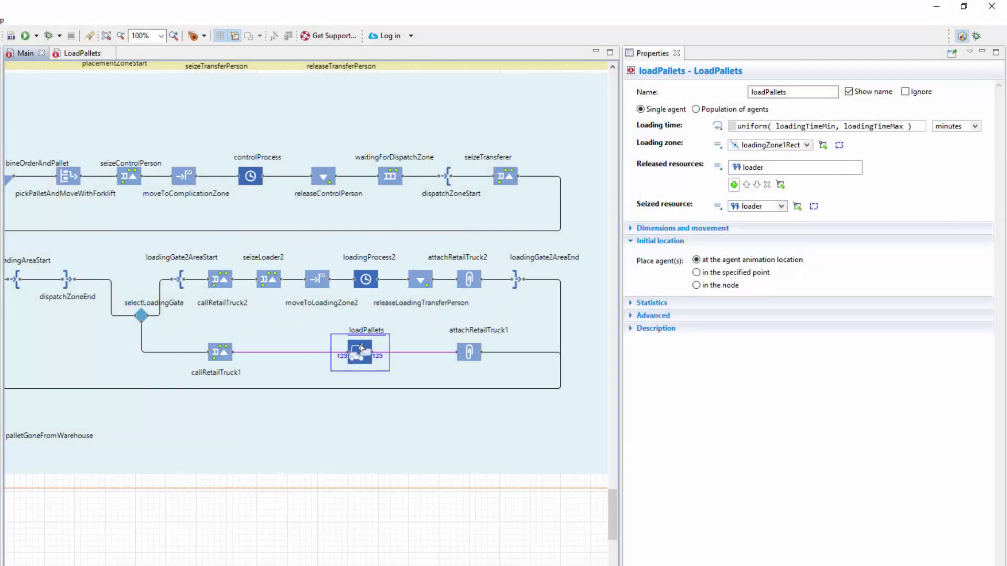
{"action": "left_click", "coordinate": [264, 286]}
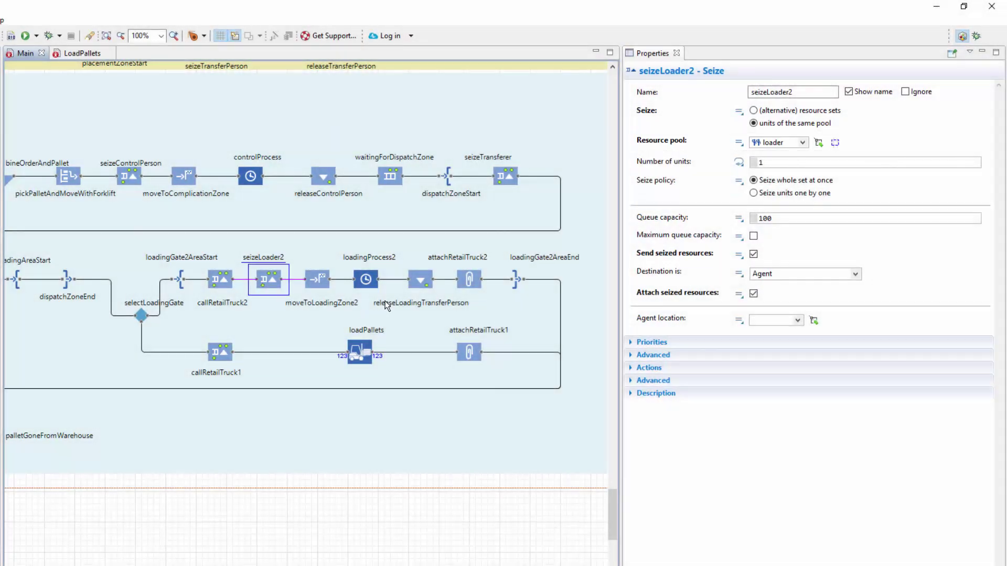
{"action": "left_click", "coordinate": [418, 285]}
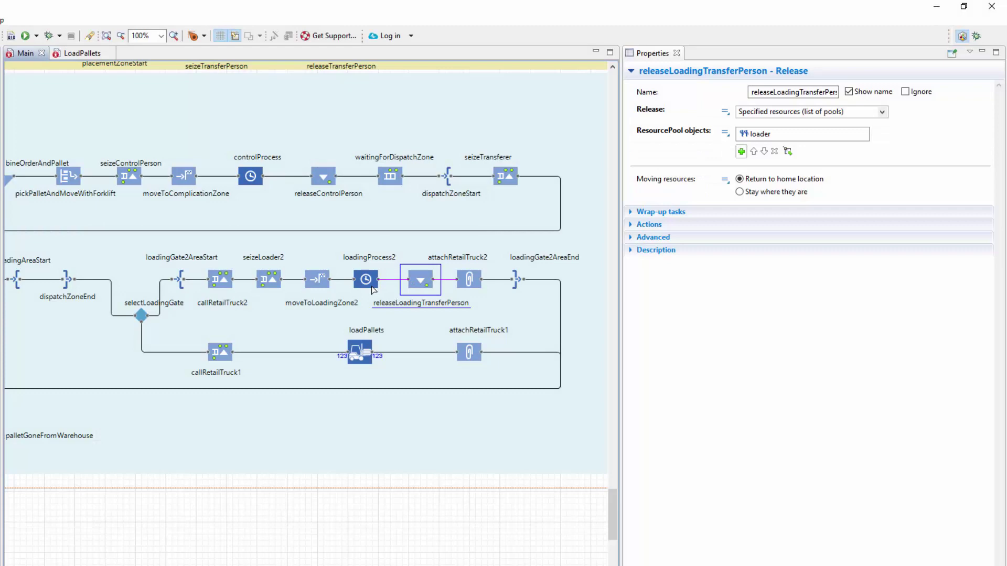
{"action": "left_click", "coordinate": [373, 289]}
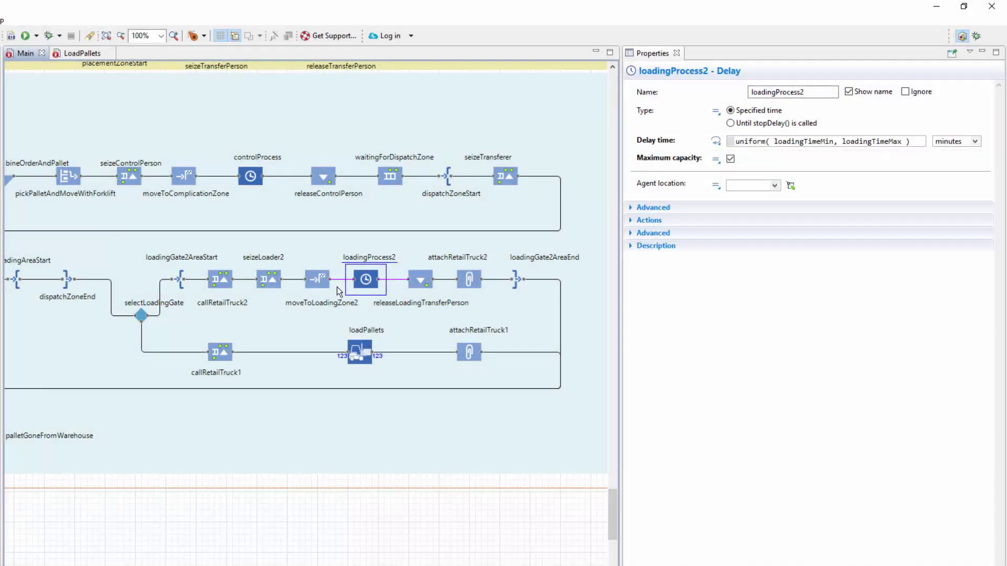
{"action": "left_click", "coordinate": [325, 287]}
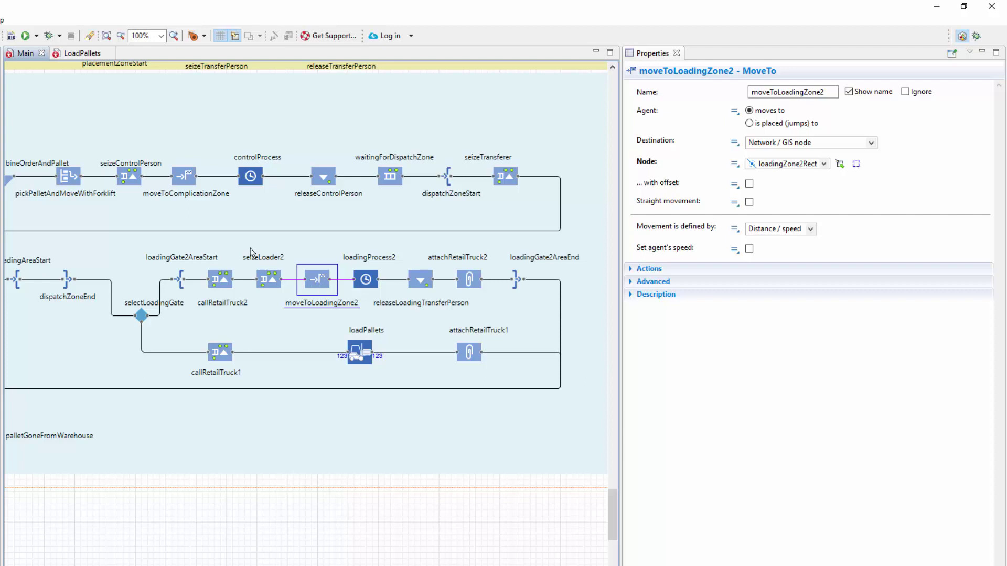
Replace the upper branch's seizeLoader2 through releaseLoadingTransferPerson blocks with a copy of loadPallets
{"action": "left_click_drag", "start_coordinate": [246, 245], "coordinate": [450, 306]}
{"action": "key", "text": "Delete"}
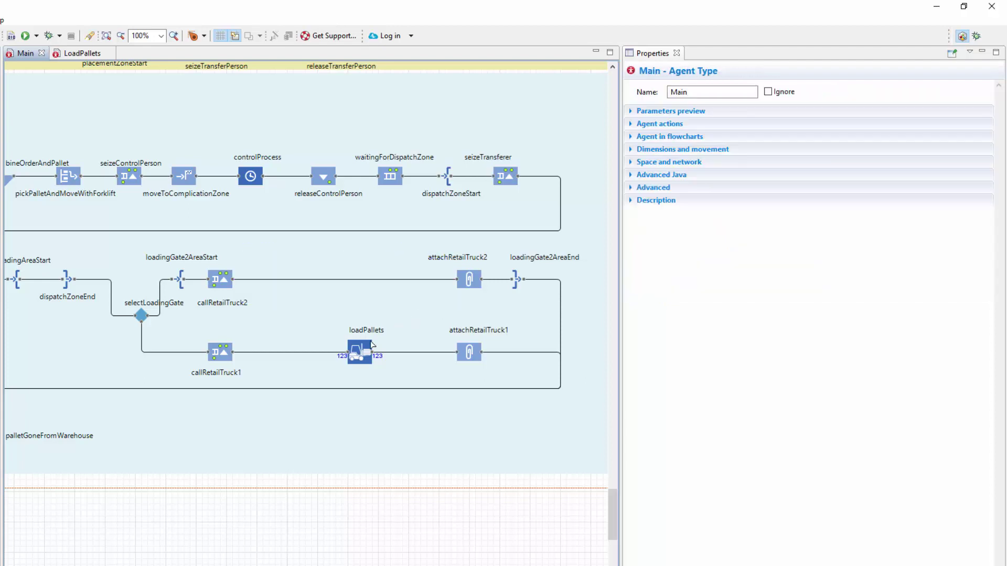
{"action": "left_click_drag", "start_coordinate": [360, 351], "coordinate": [361, 278]}
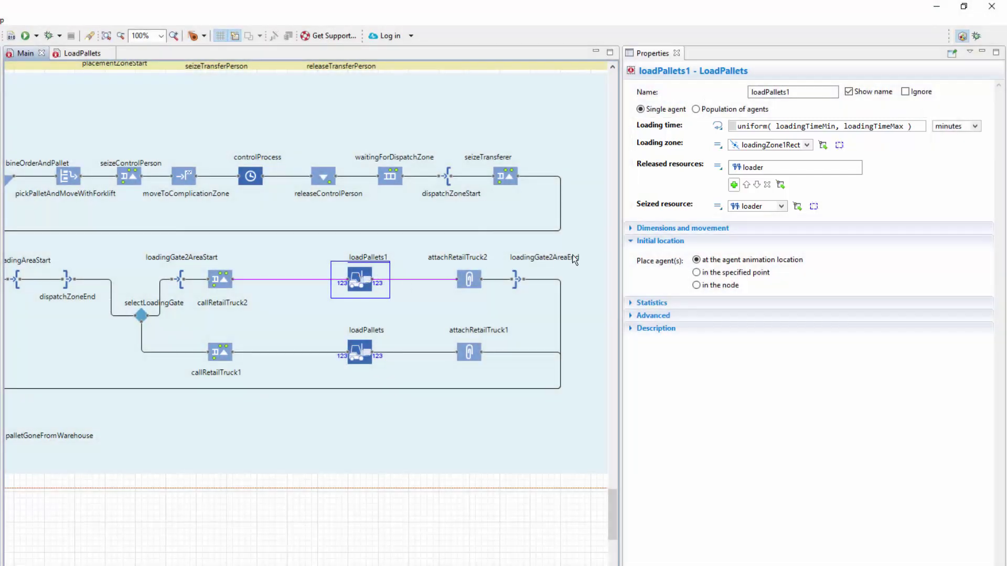
Set the new loadPallets1 block's loading zone to loadingZone2Rect
{"action": "left_click", "coordinate": [807, 145]}
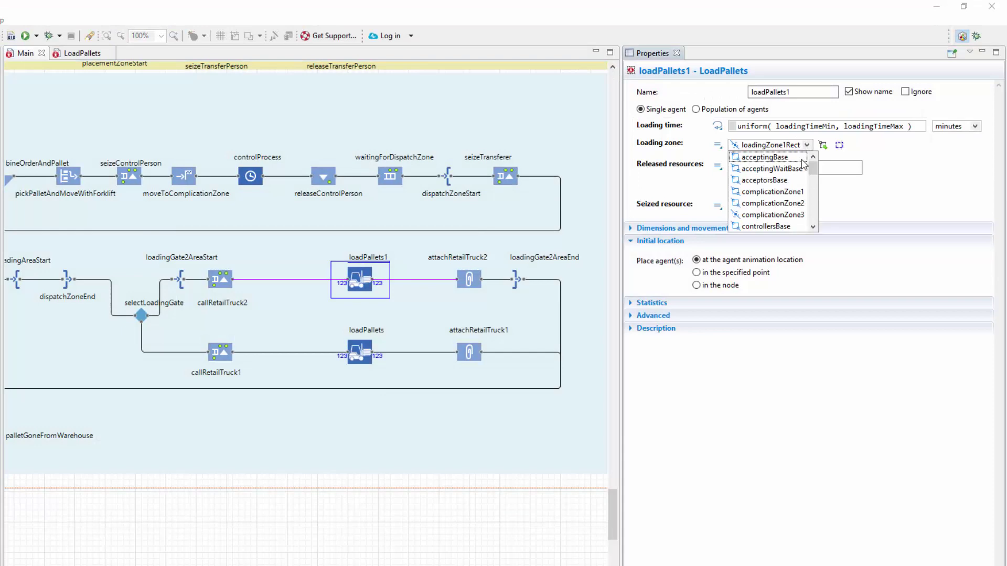
{"action": "scroll", "coordinate": [796, 180], "scroll_direction": "down", "scroll_amount": 3}
{"action": "scroll", "coordinate": [796, 179], "scroll_direction": "down", "scroll_amount": 2}
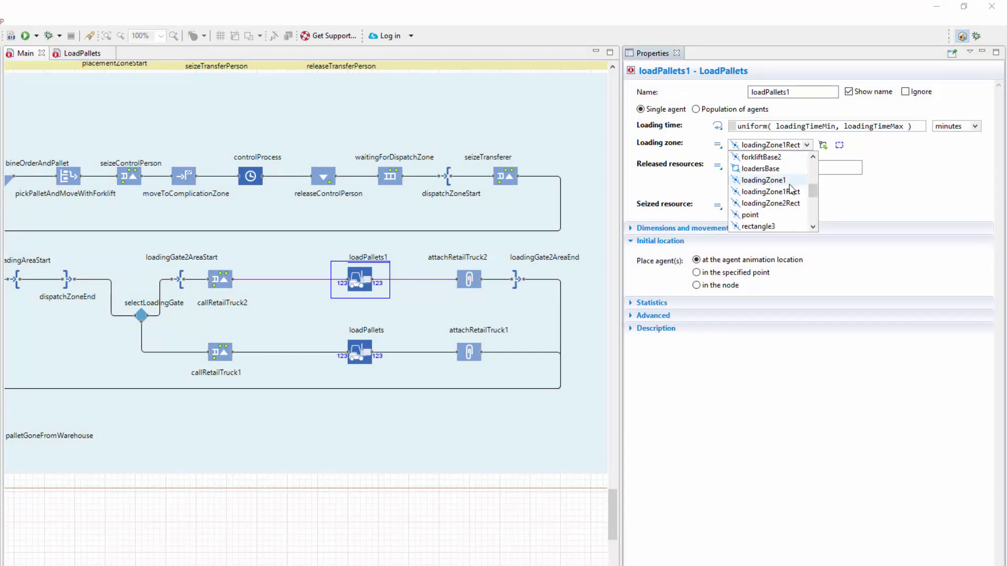
{"action": "left_click", "coordinate": [789, 203]}
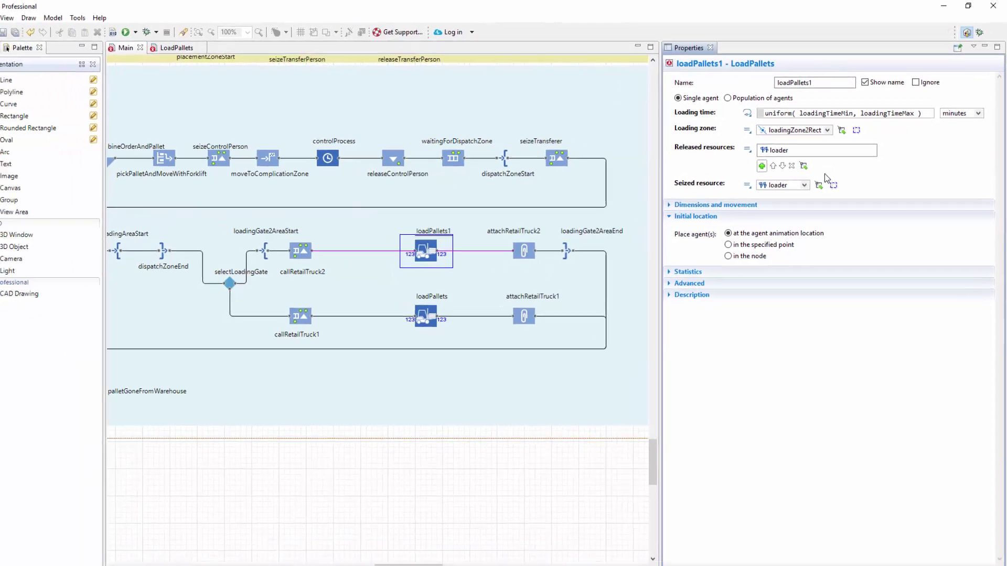
{"action": "left_click", "coordinate": [125, 32]}
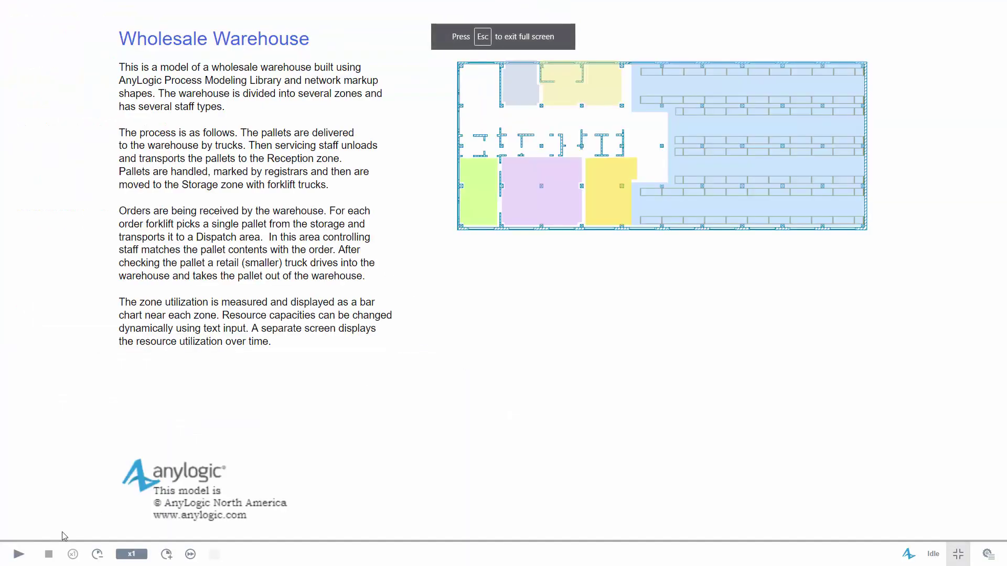
{"action": "left_click", "coordinate": [18, 554]}
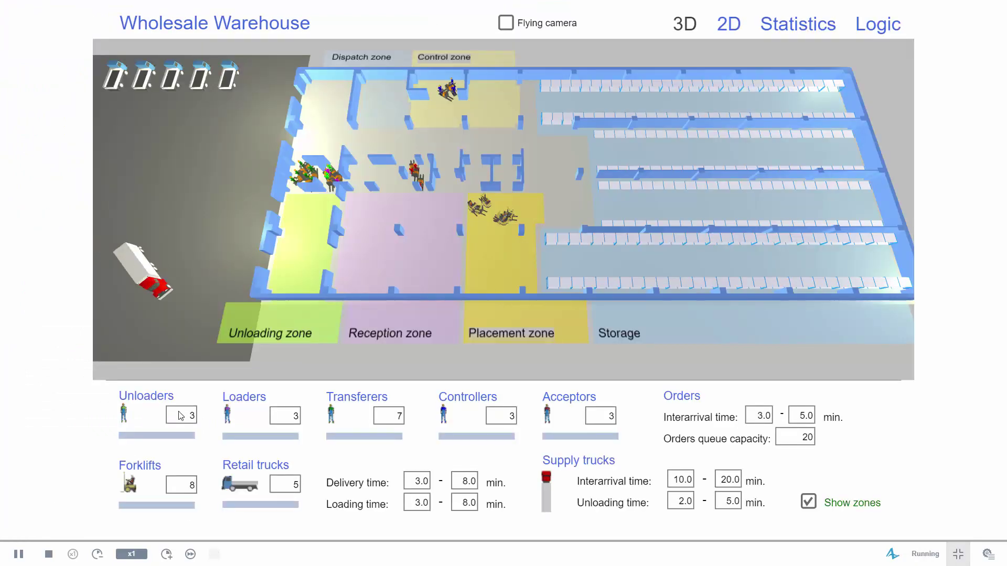
{"action": "left_click", "coordinate": [882, 32]}
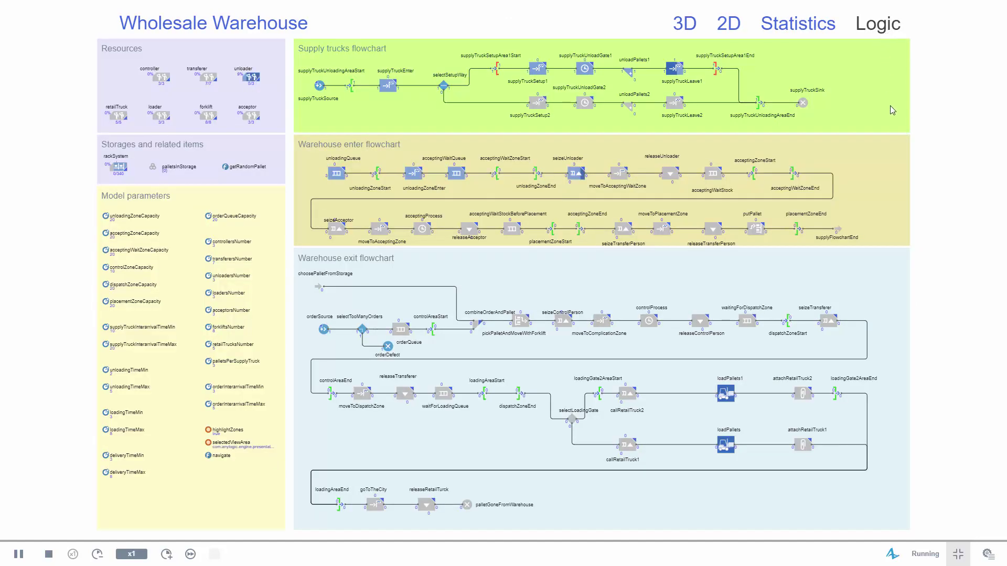
{"action": "double_click", "coordinate": [727, 445]}
{"action": "left_click", "coordinate": [166, 554]}
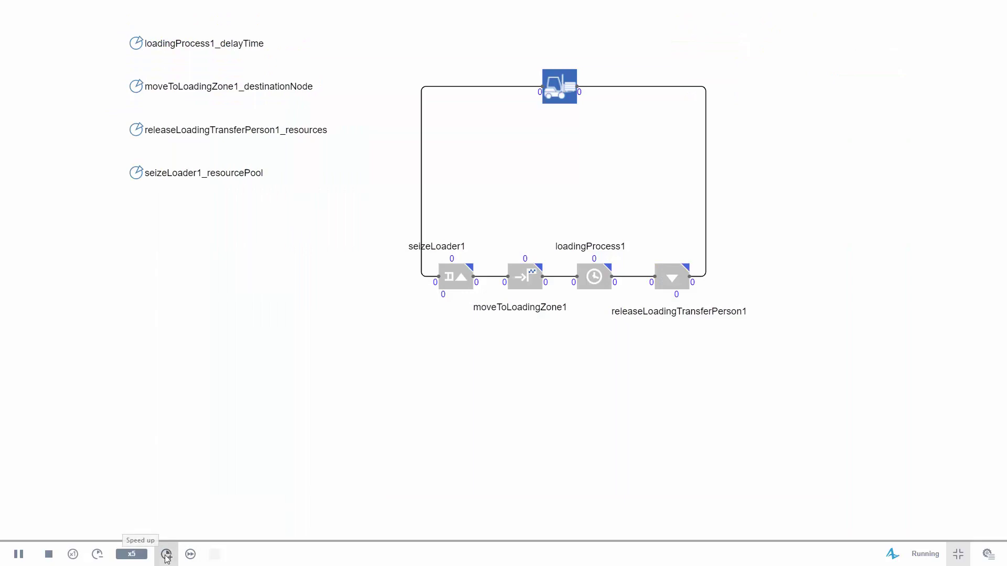
{"action": "left_click", "coordinate": [166, 555]}
{"action": "left_click", "coordinate": [166, 554]}
{"action": "left_click", "coordinate": [166, 554]}
{"action": "left_click", "coordinate": [167, 554]}
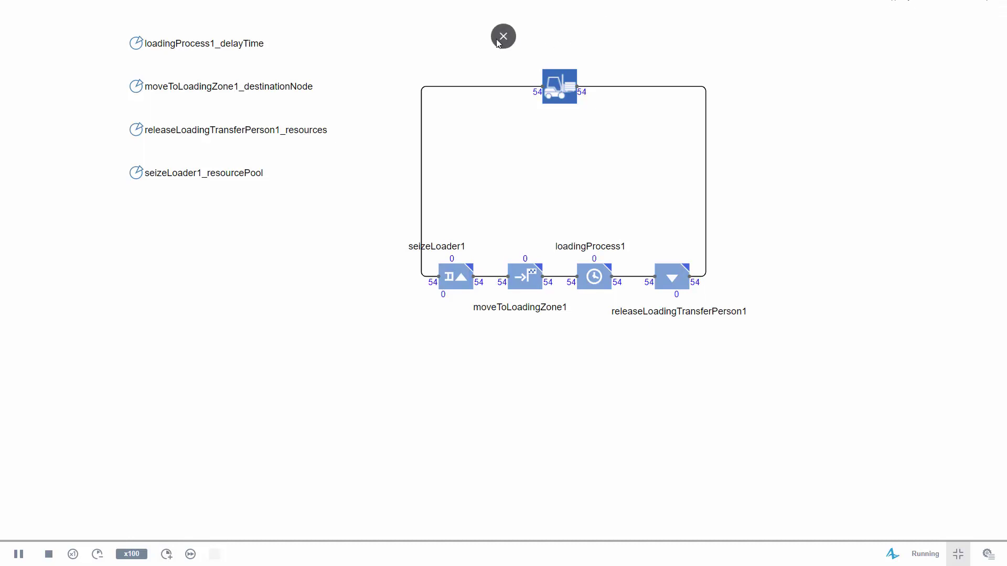
{"action": "left_click", "coordinate": [504, 36]}
{"action": "left_click", "coordinate": [497, 14]}
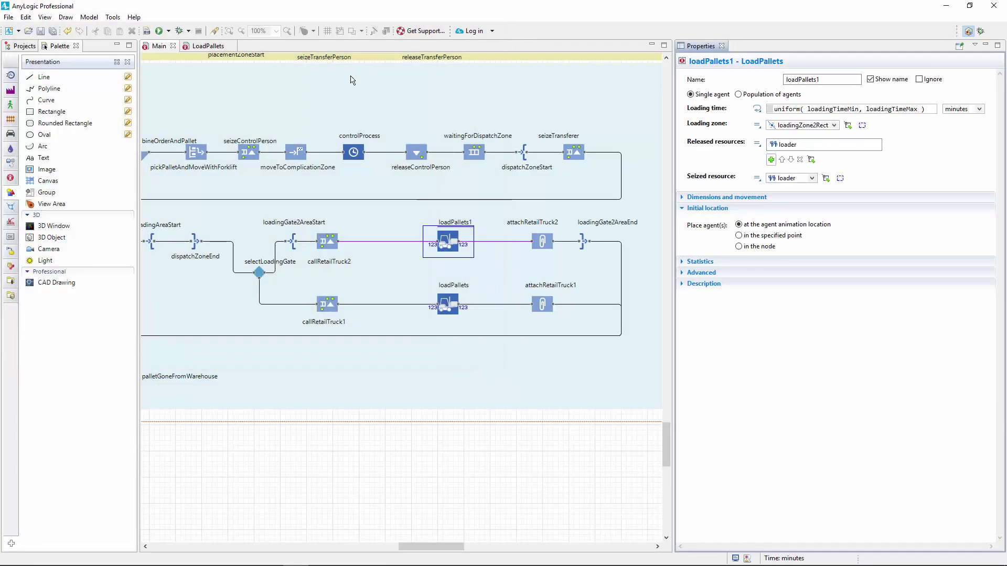
{"action": "left_click_drag", "start_coordinate": [347, 102], "coordinate": [337, 345]}
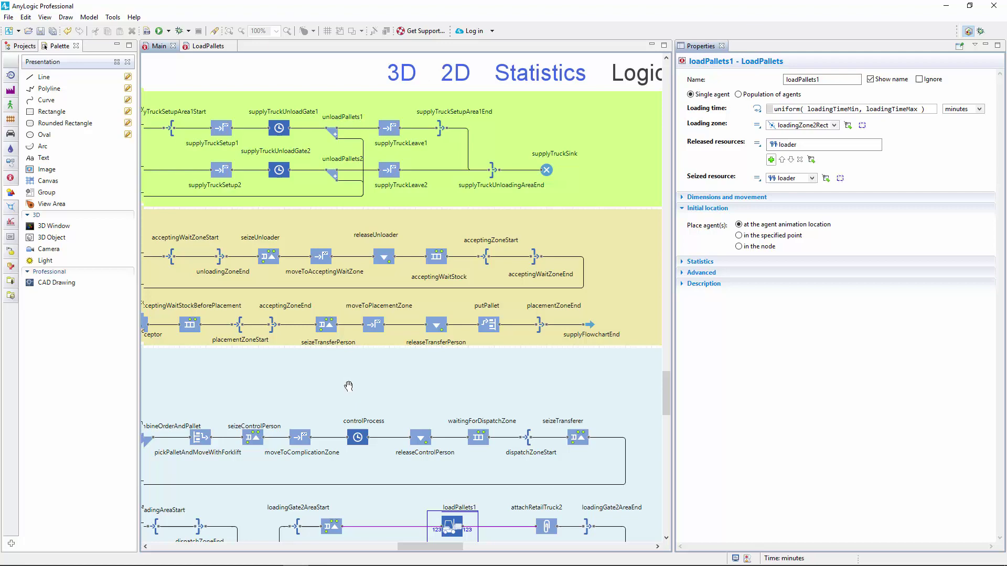
{"action": "left_click_drag", "start_coordinate": [349, 387], "coordinate": [344, 400]}
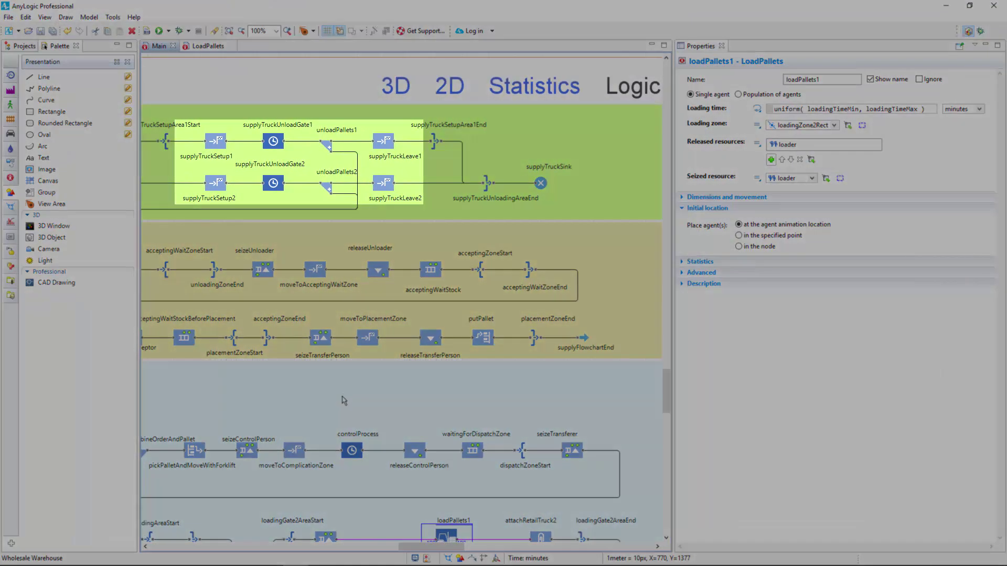